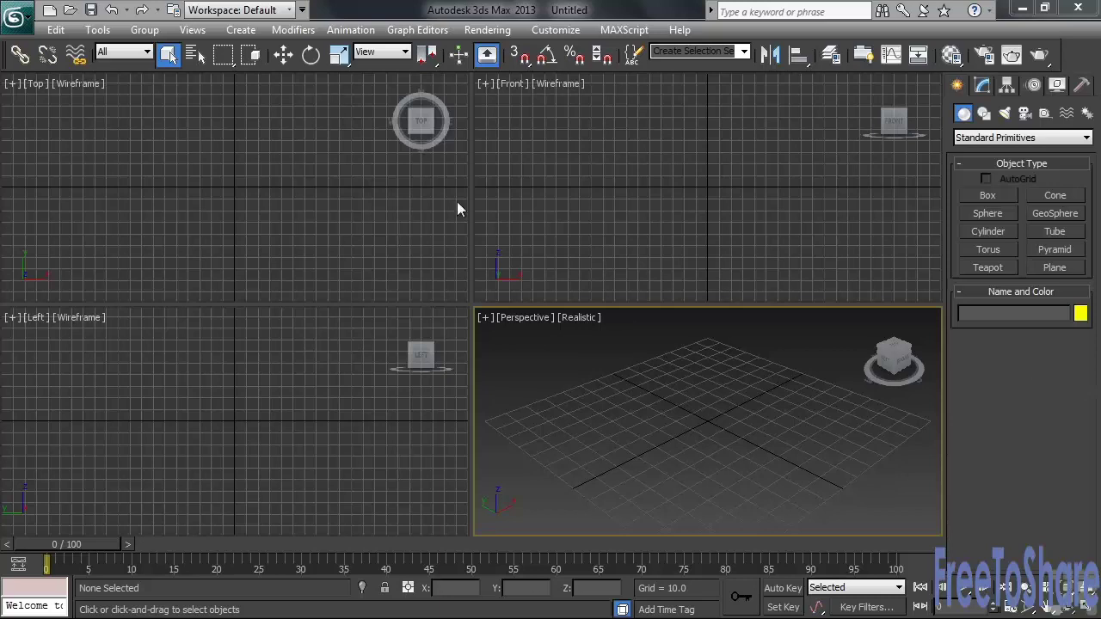
# Step: Save the empty scene as 'Bowling Alley.max' in Working Files > Chapter 8
pyautogui.click(91, 10)
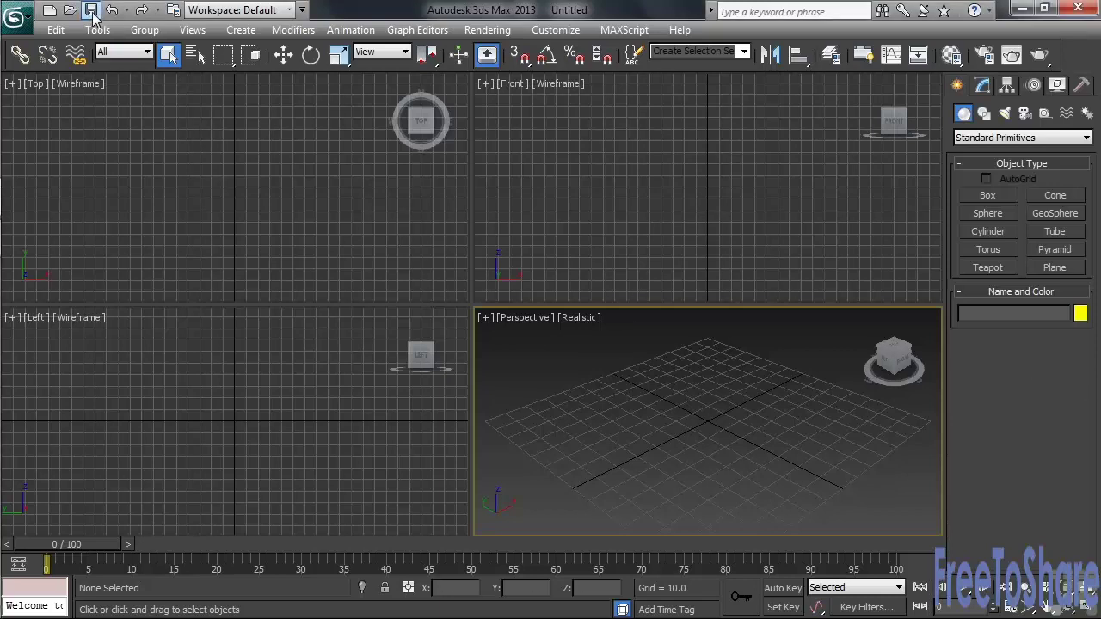
pyautogui.click(435, 117)
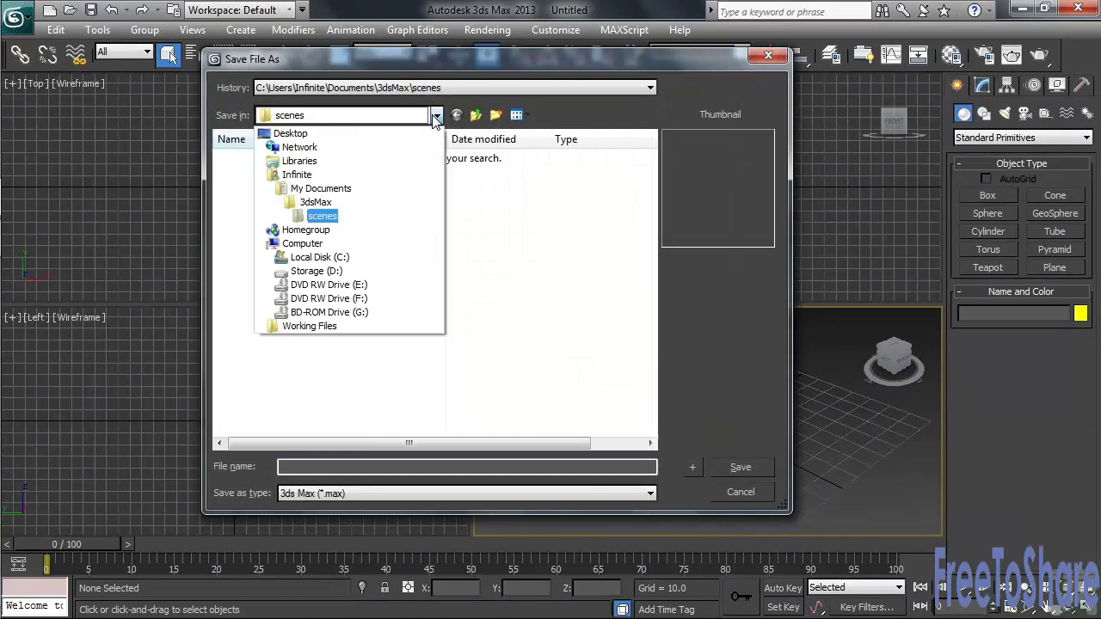
pyautogui.click(355, 325)
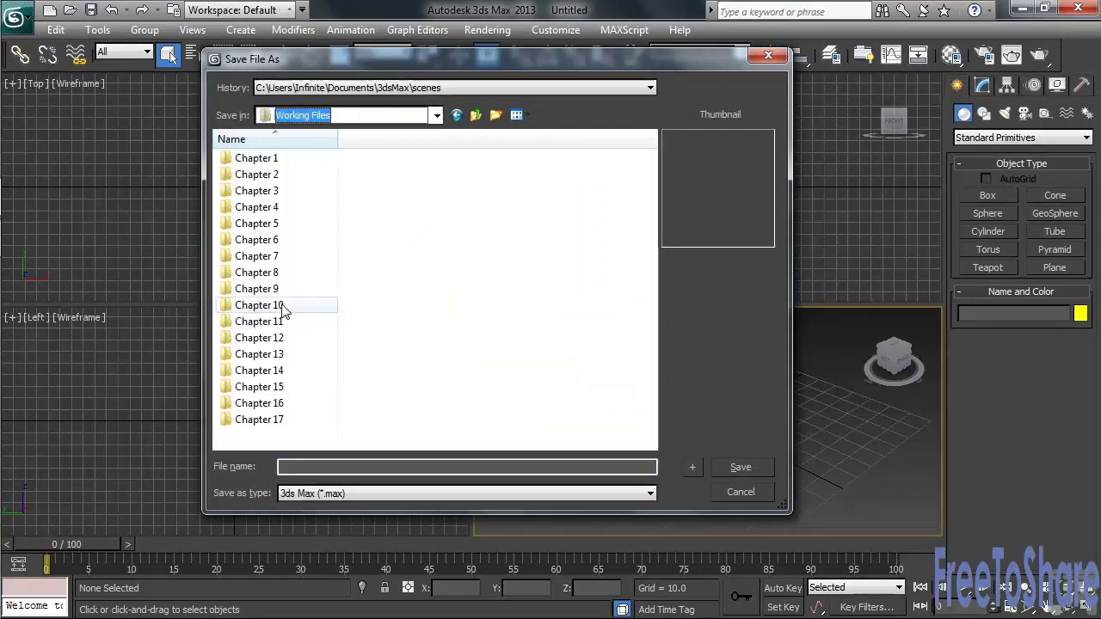
pyautogui.doubleClick(262, 273)
pyautogui.write('B')
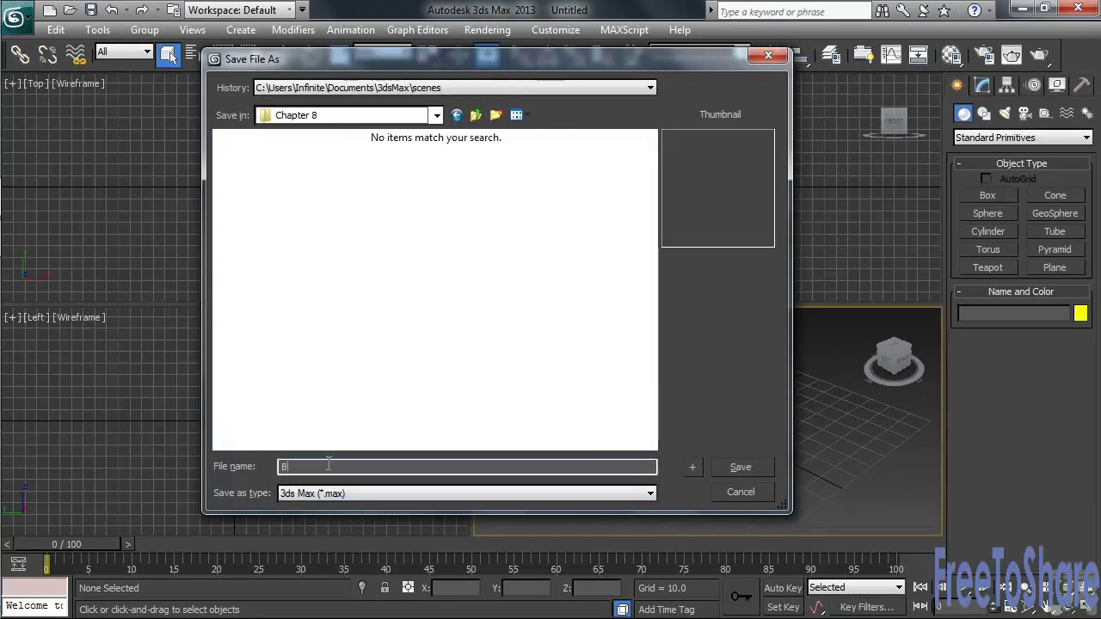
pyautogui.write('owling Alley')
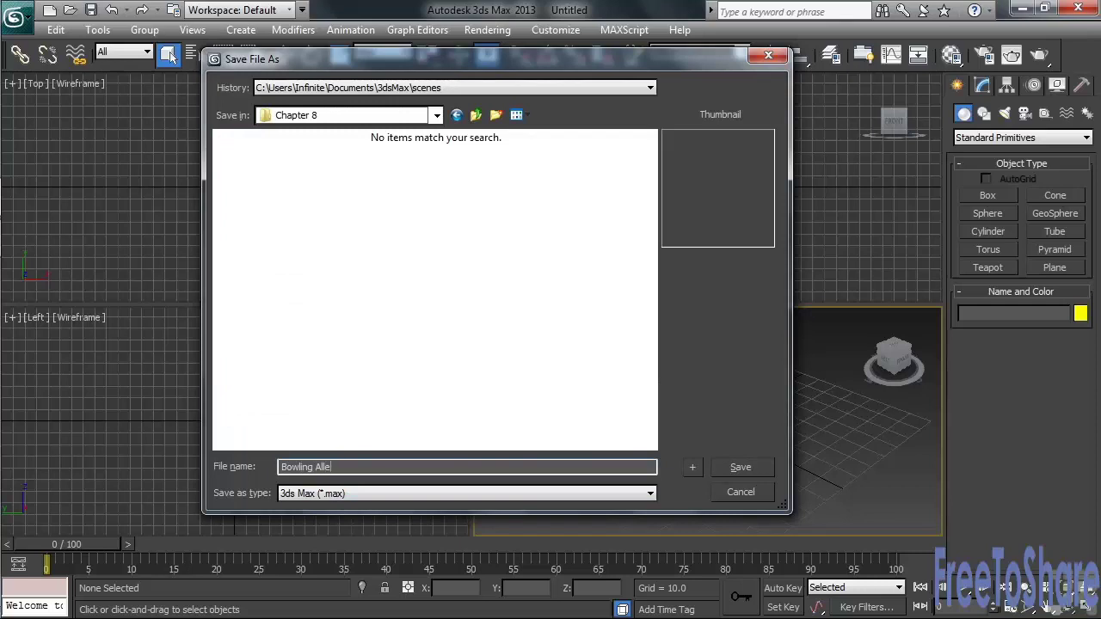
pyautogui.click(740, 468)
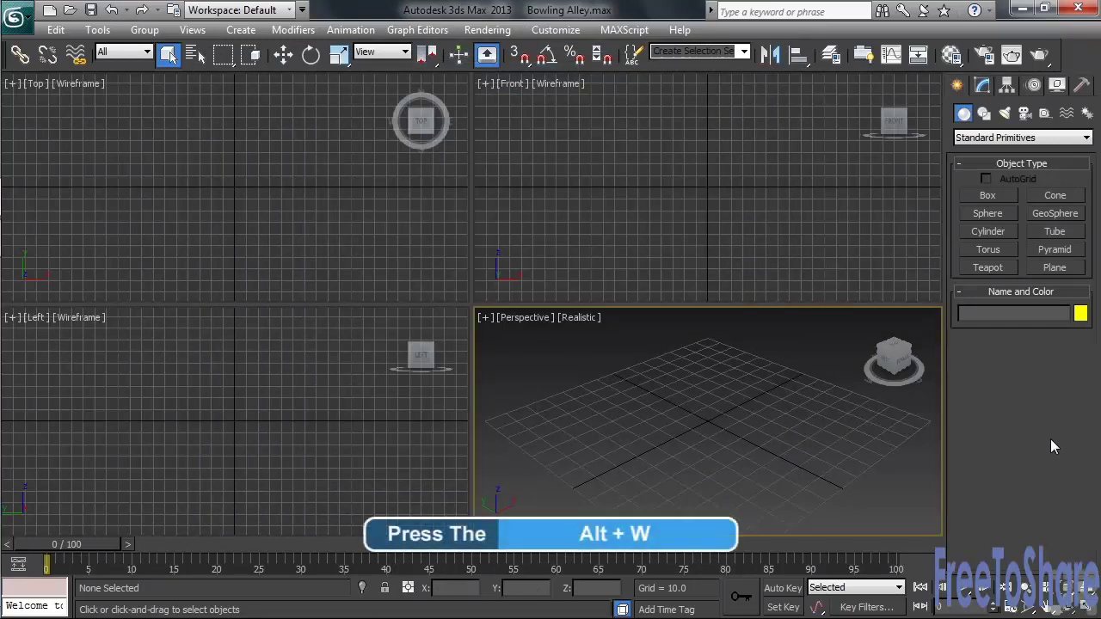
# Step: Make the Front view active and maximize it with Alt+W
pyautogui.click(916, 261)
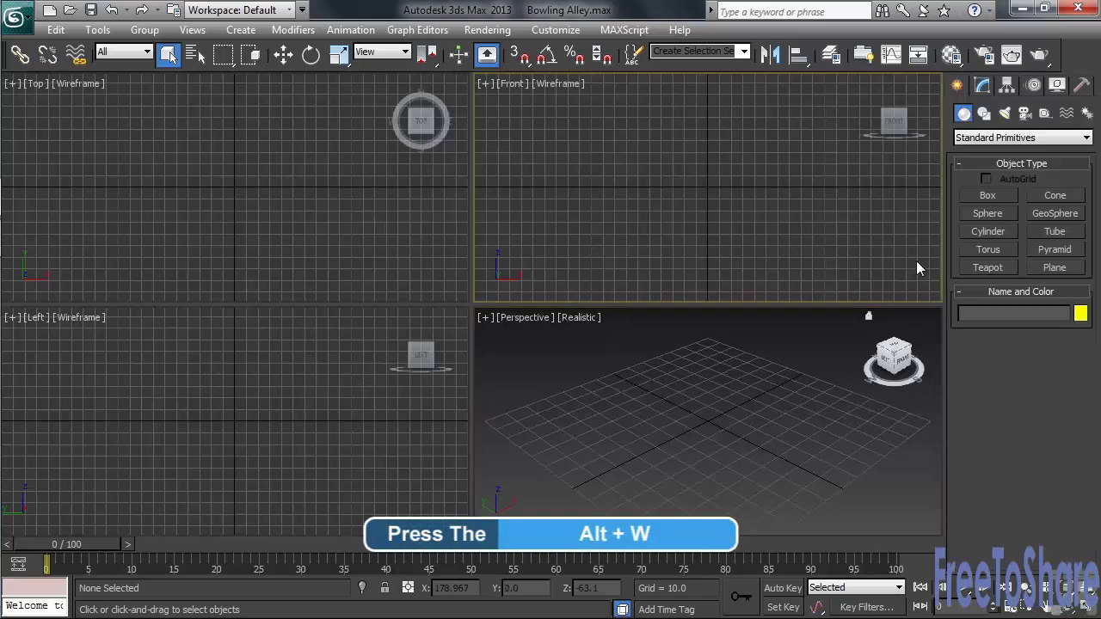
pyautogui.hotkey('alt', 'w')
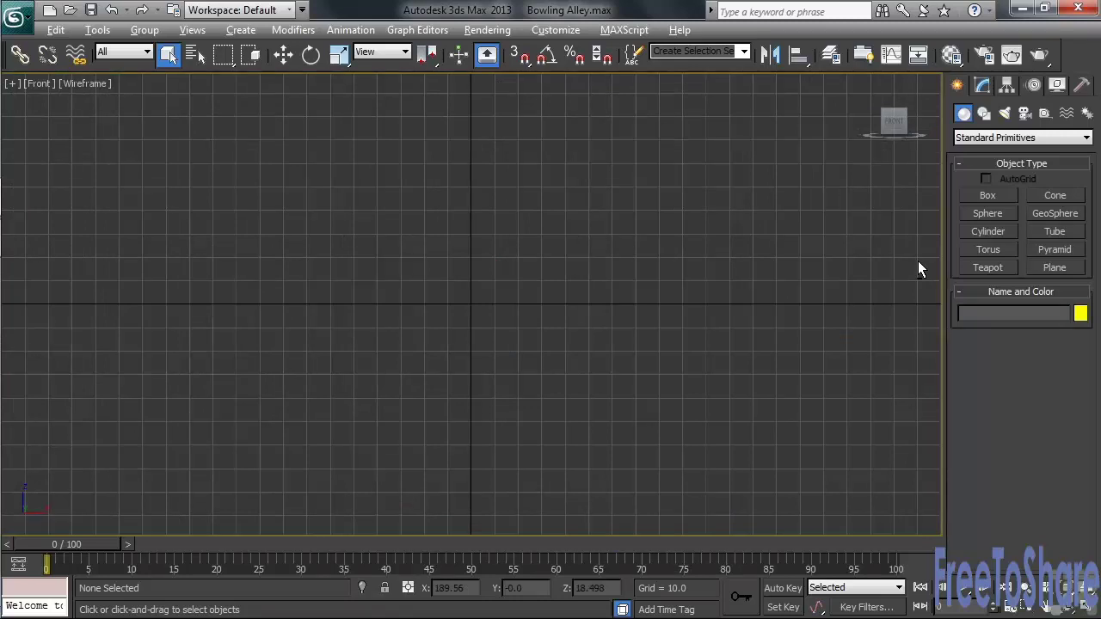
pyautogui.click(98, 86)
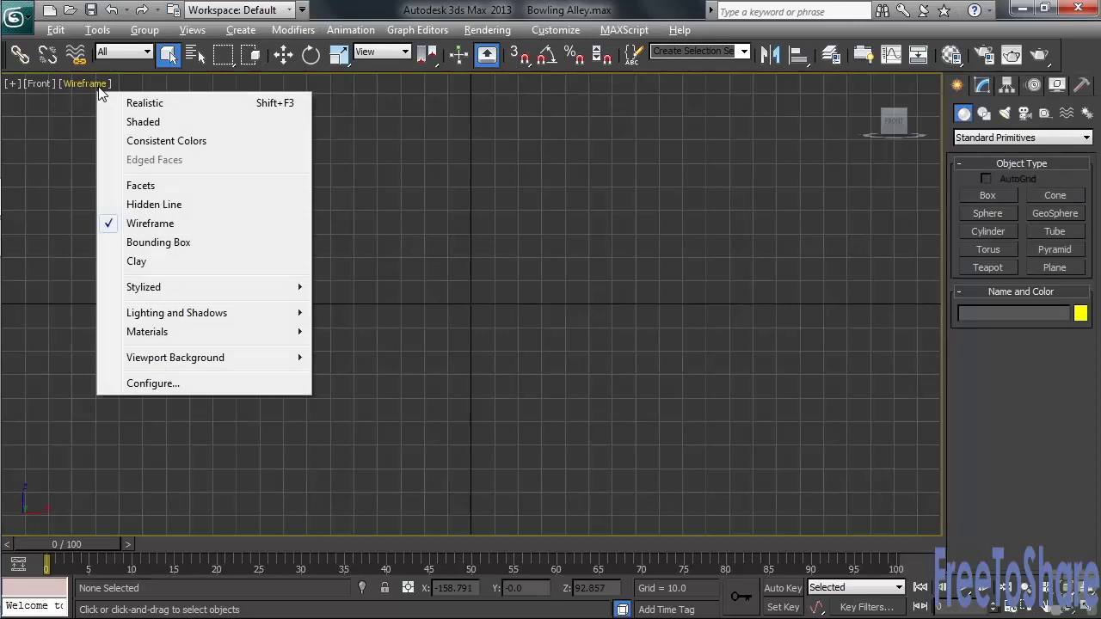
pyautogui.moveTo(279, 358)
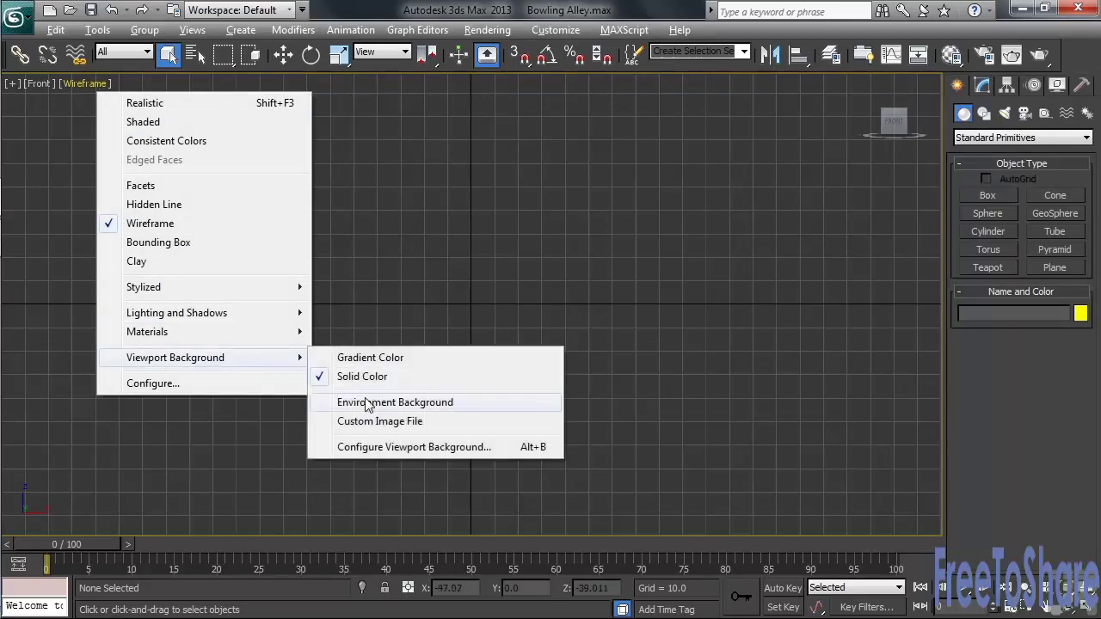
# Step: Set Pin Outline.jpg from Working Files\Chapter 8 as the Front background, Match Bitmap, Lock Zoom/Pan
pyautogui.click(508, 450)
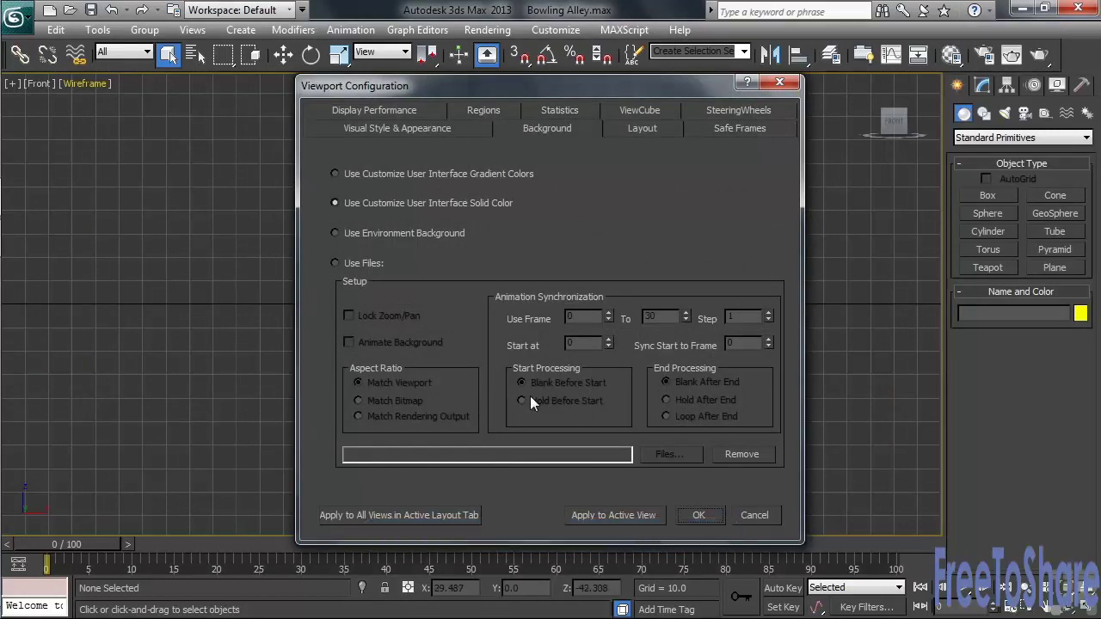
pyautogui.click(335, 263)
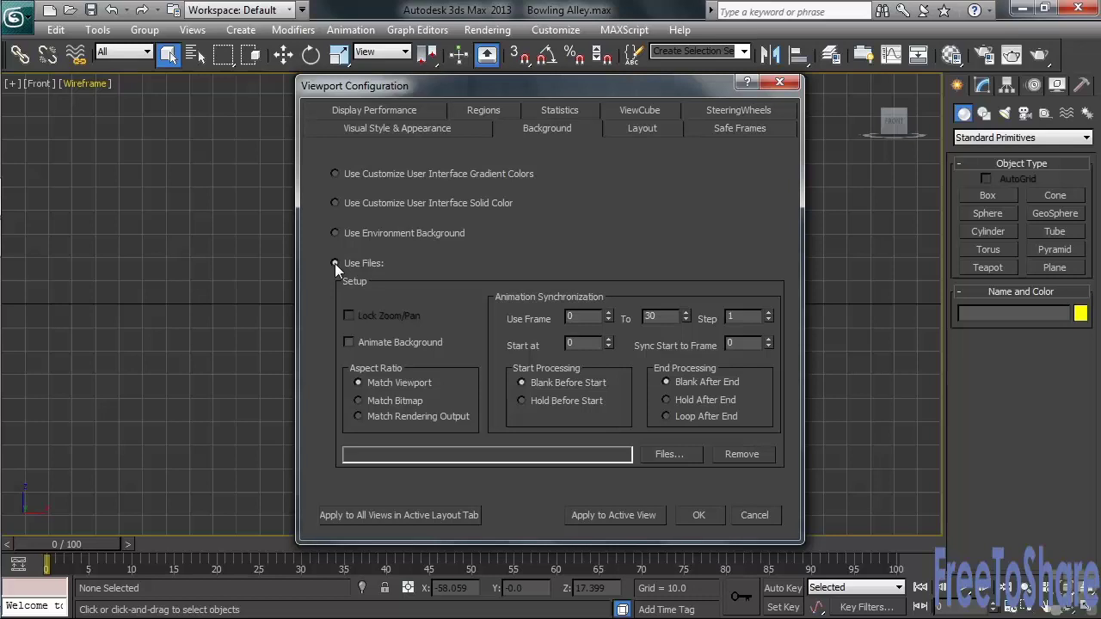
pyautogui.click(687, 458)
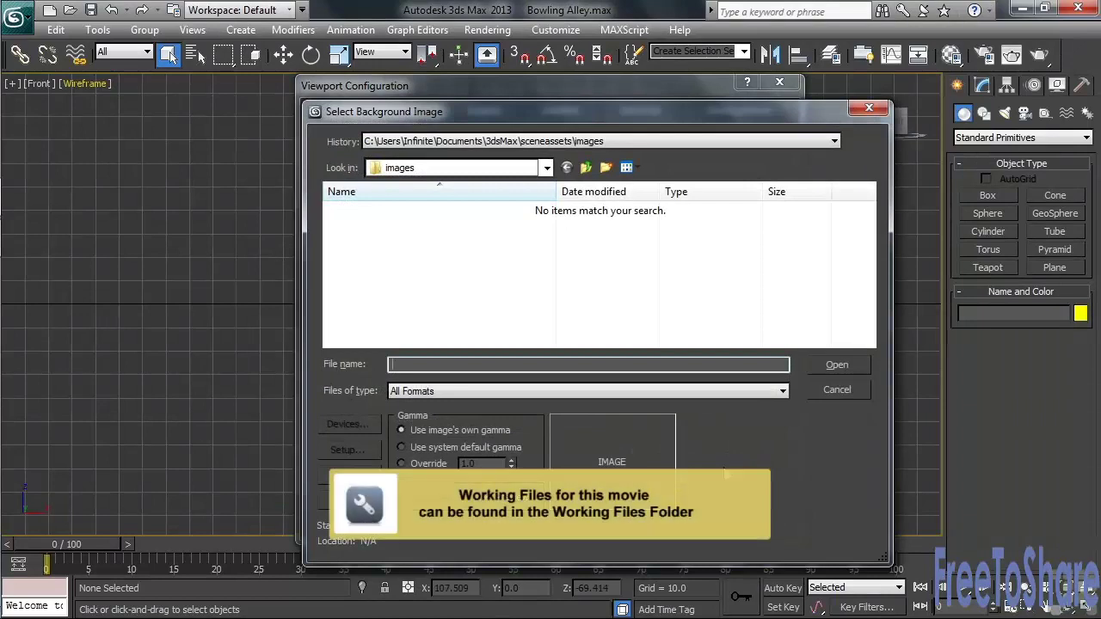
pyautogui.click(547, 168)
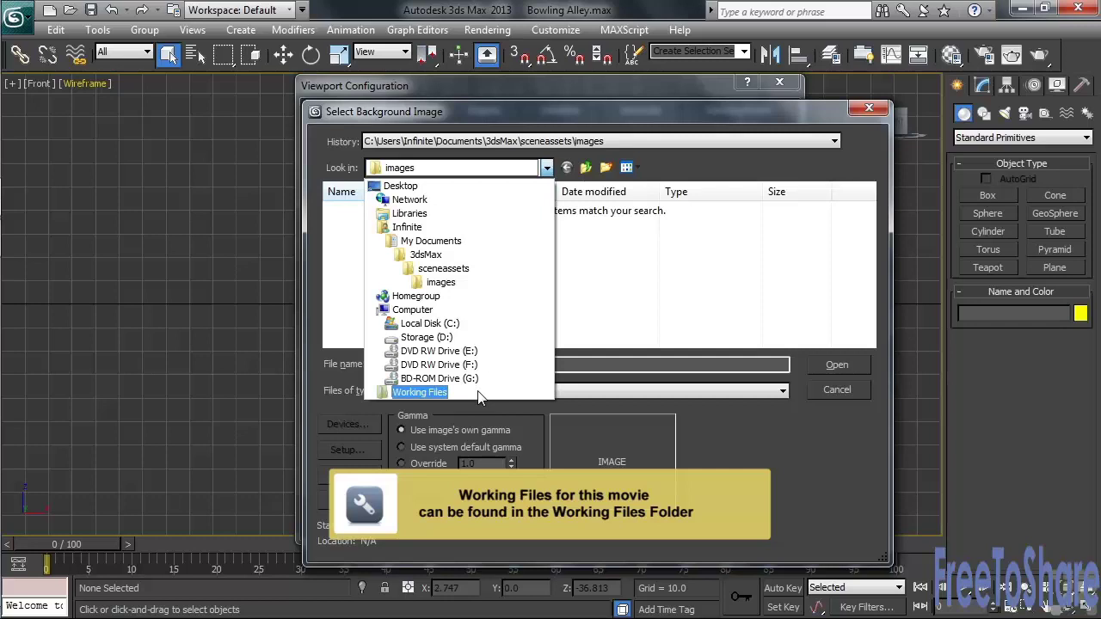
pyautogui.click(478, 394)
pyautogui.doubleClick(363, 325)
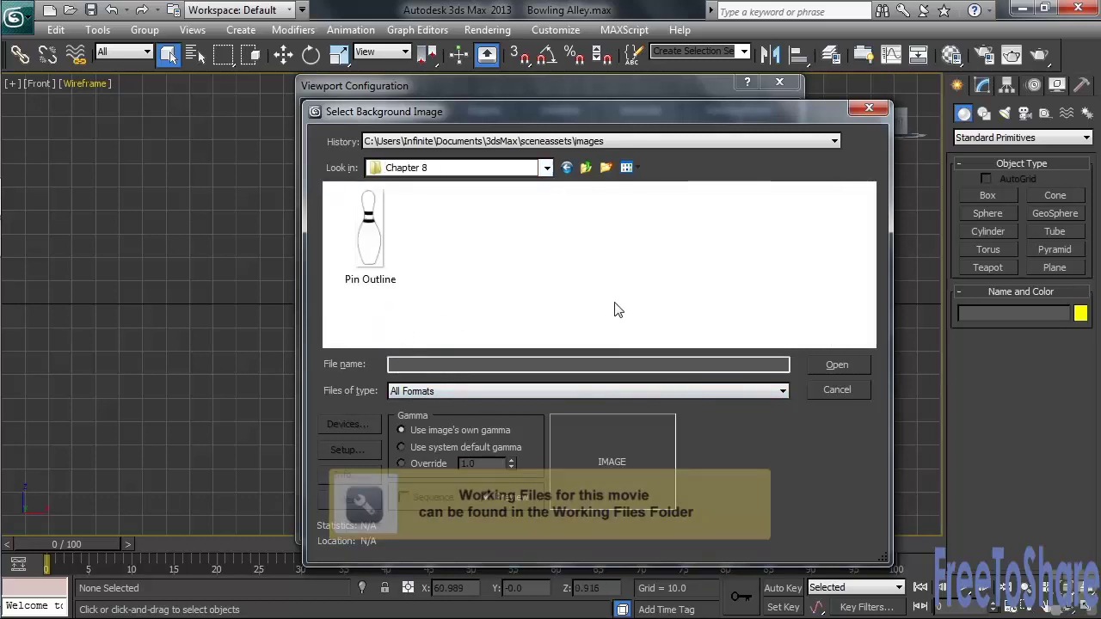
pyautogui.click(393, 262)
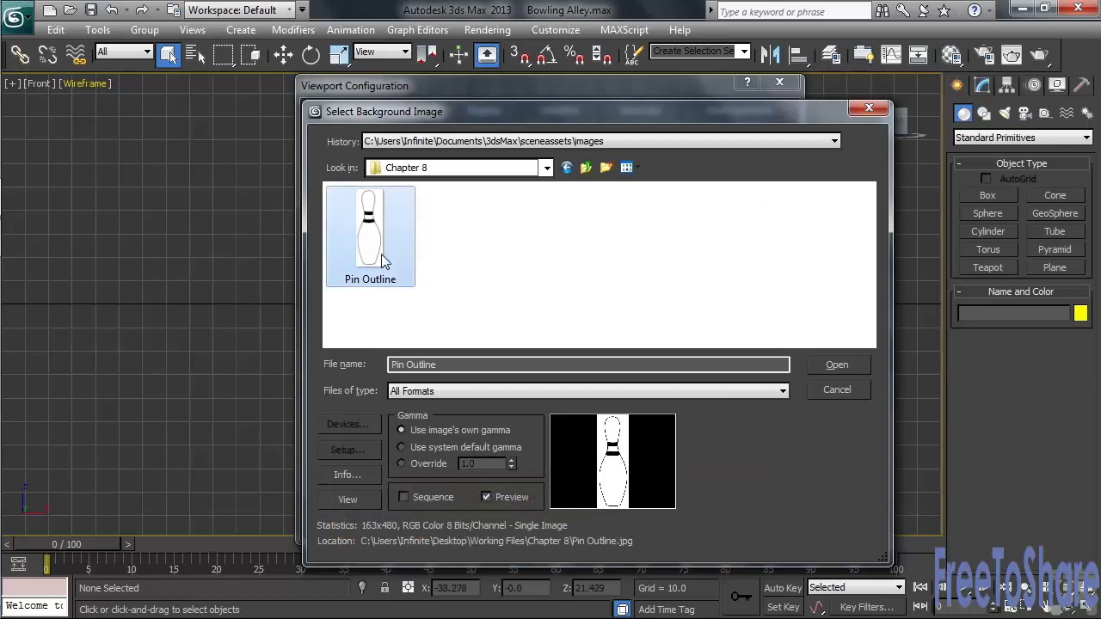
pyautogui.click(837, 366)
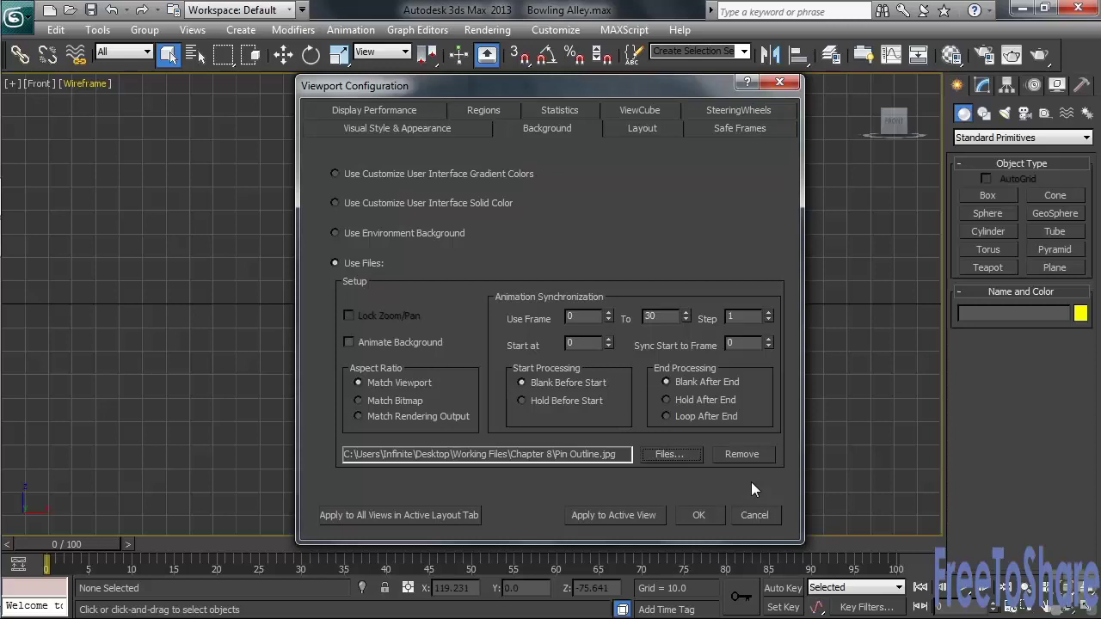
pyautogui.click(358, 400)
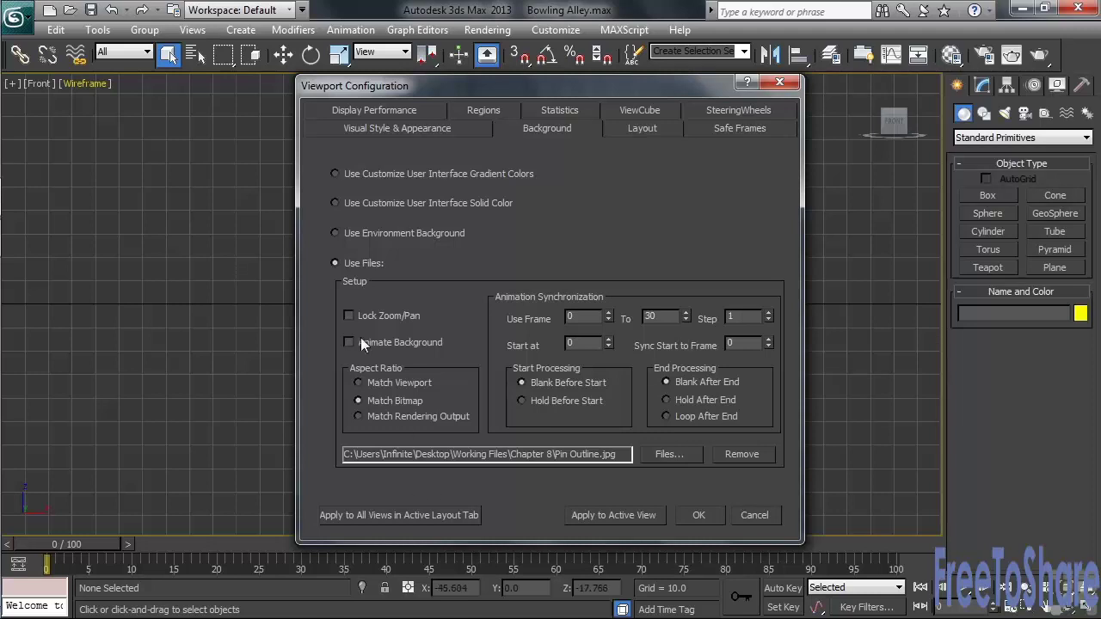
pyautogui.click(350, 315)
pyautogui.click(617, 514)
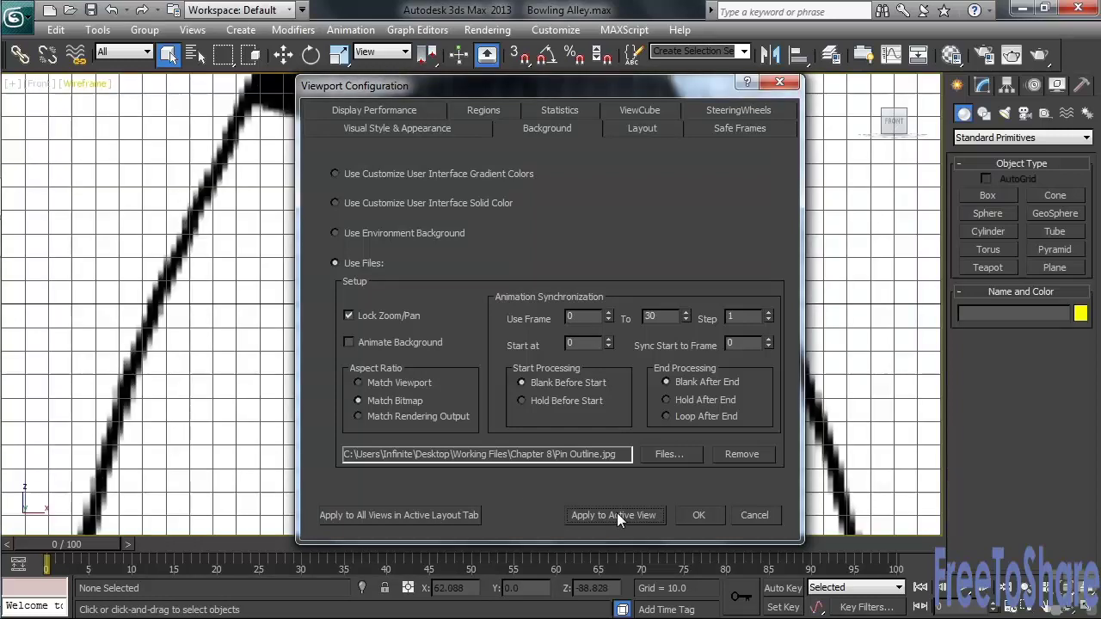
# Step: Accept the background settings and zoom out until the whole pin outline fits the view
pyautogui.click(701, 516)
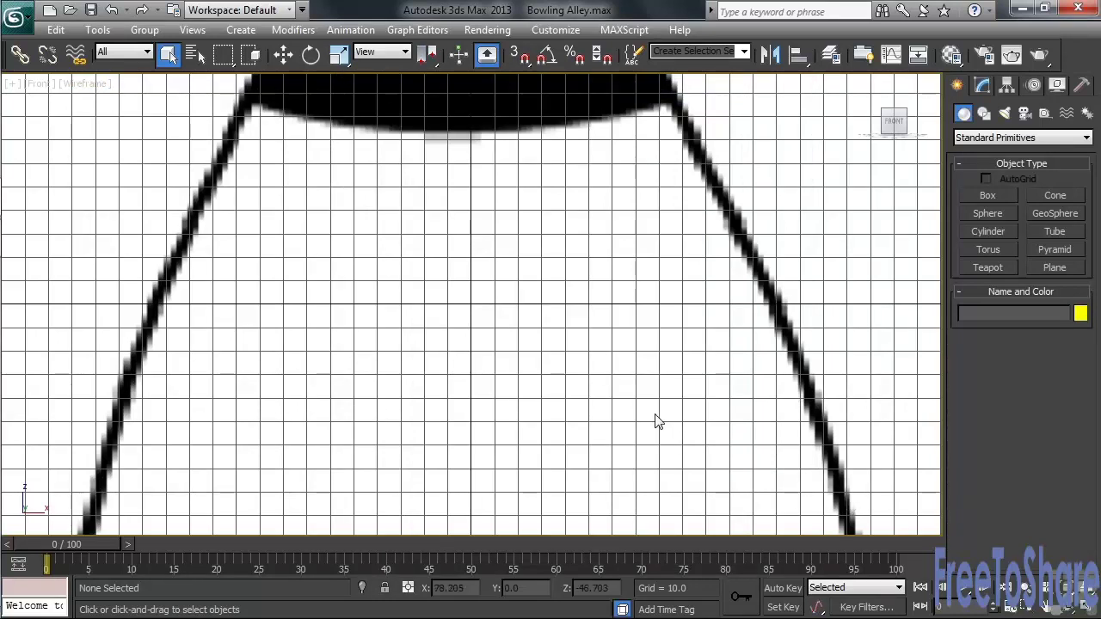
pyautogui.scroll(-5, 656, 420)
pyautogui.scroll(-4, 655, 414)
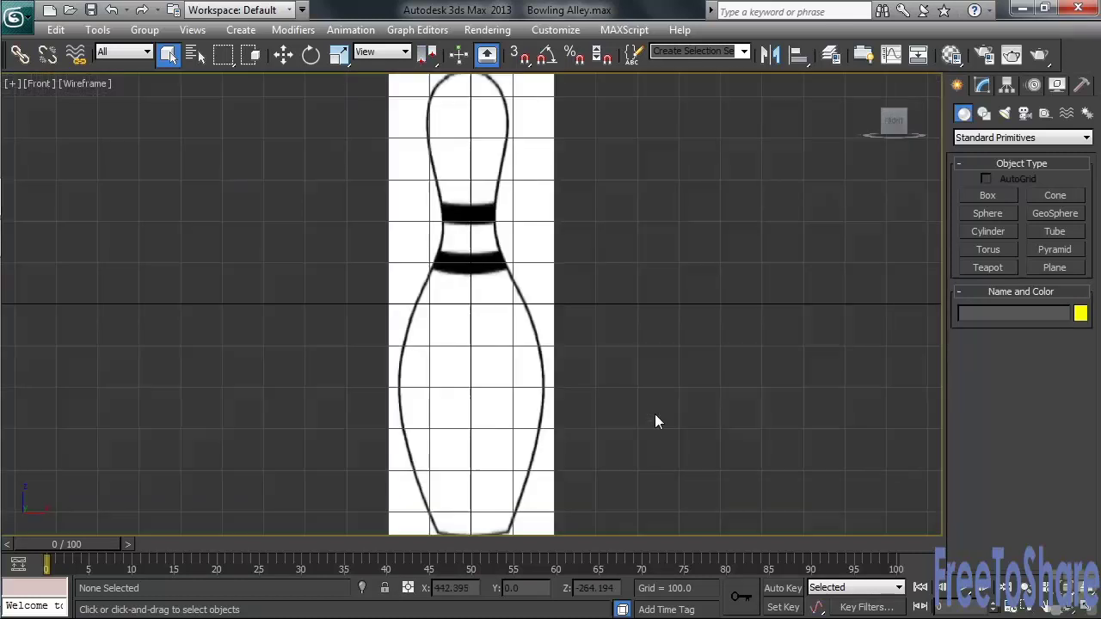
pyautogui.click(1007, 588)
pyautogui.moveTo(722, 418); pyautogui.dragTo(723, 433)
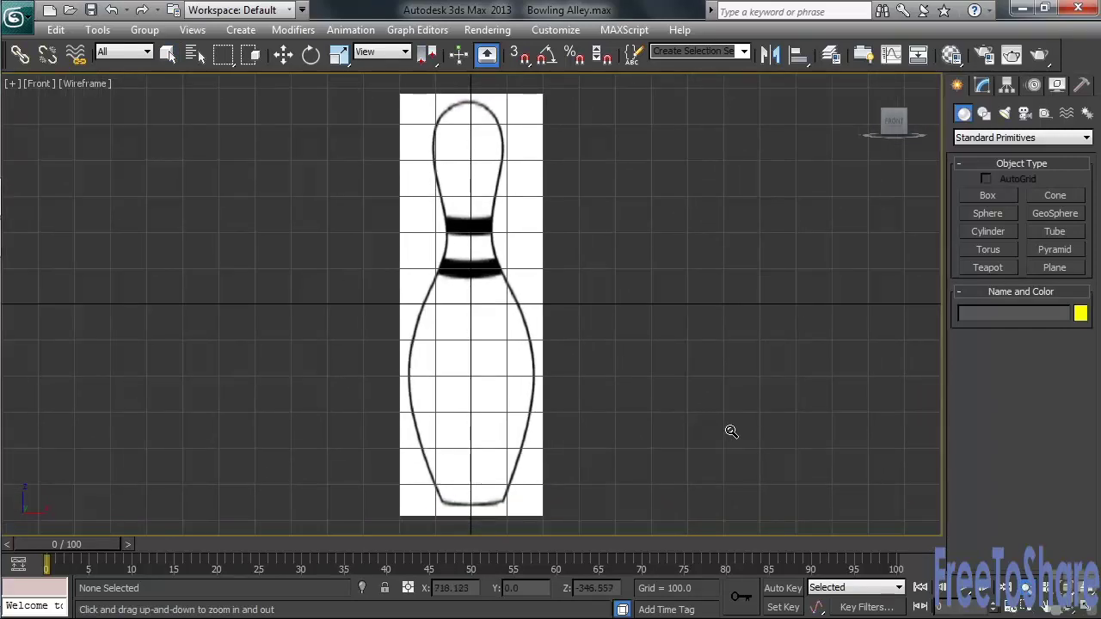
pyautogui.press('q')
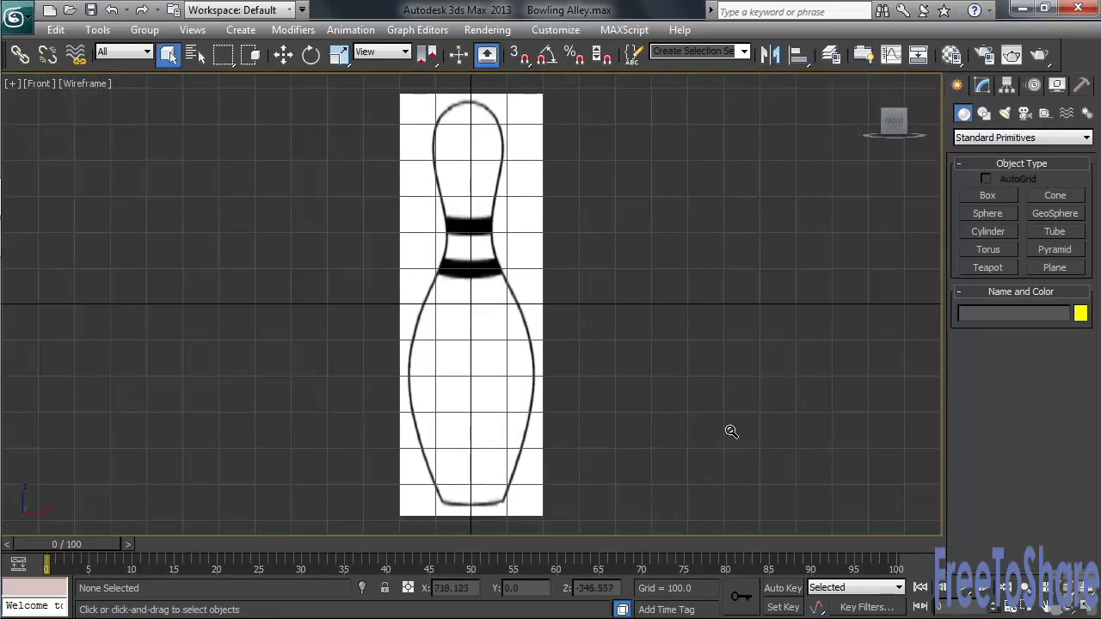
# Step: Draw a five-point Line tracing the right half-profile of the pin, bottom to top
pyautogui.click(985, 114)
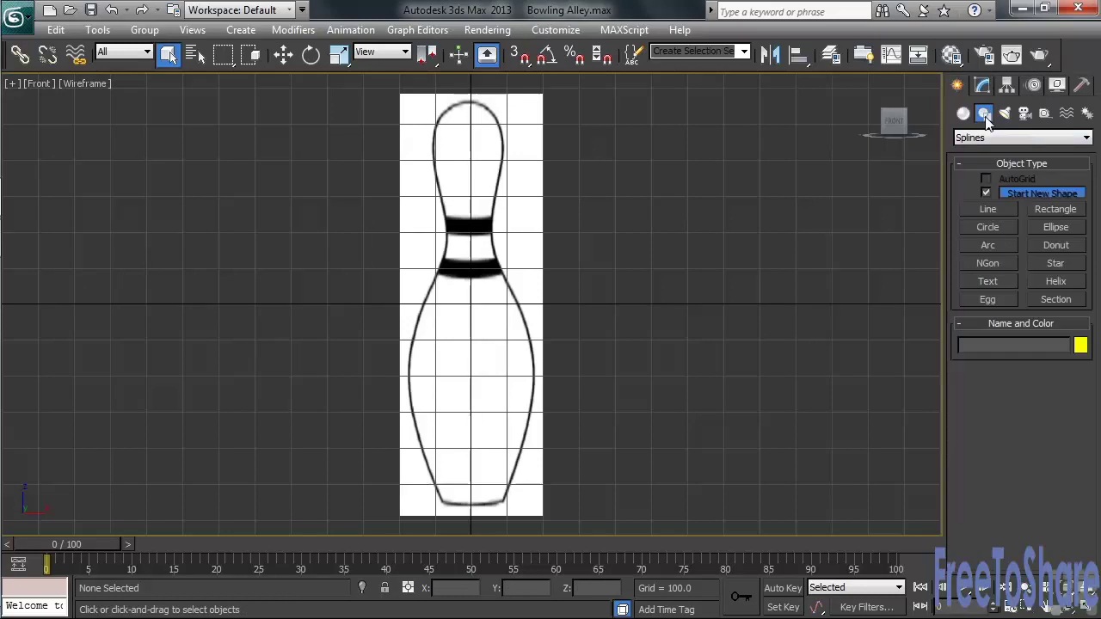
pyautogui.click(997, 210)
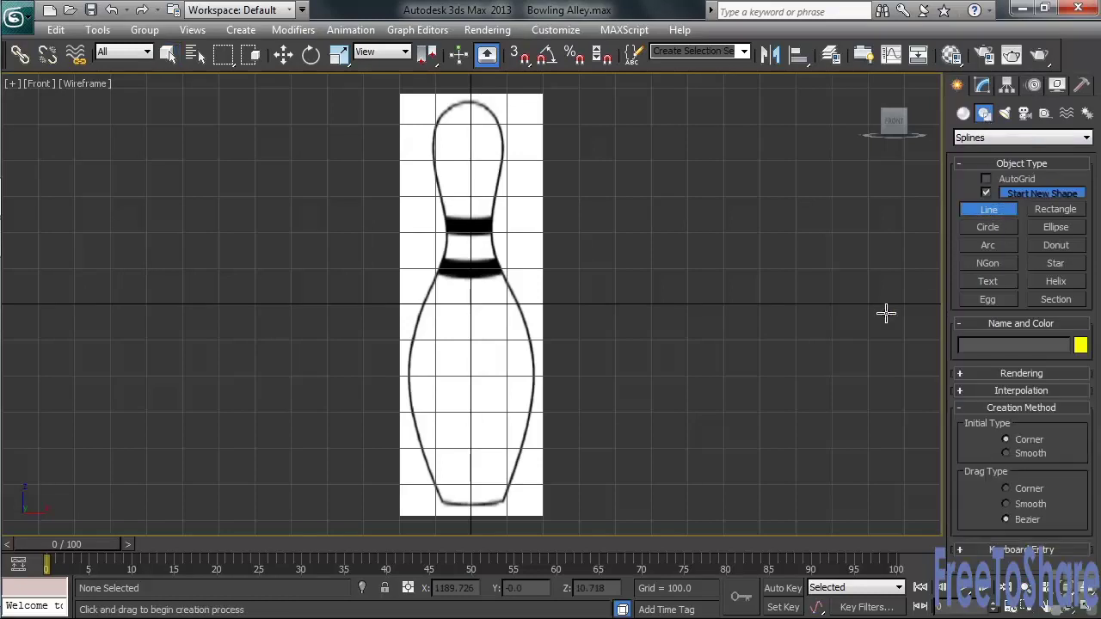
pyautogui.click(471, 505)
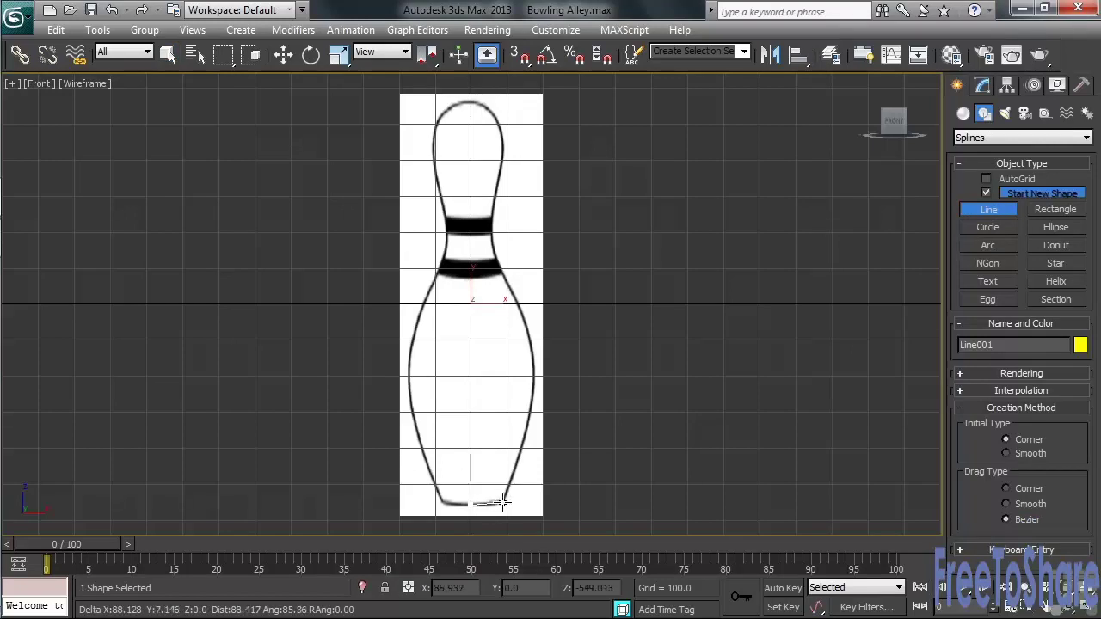
pyautogui.click(504, 503)
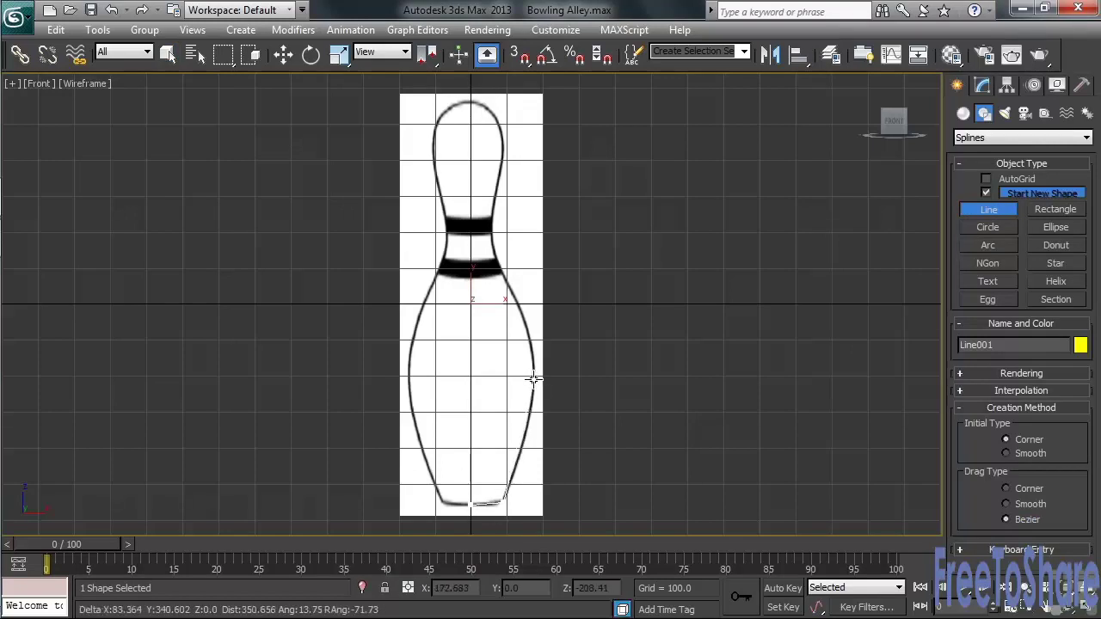
pyautogui.click(533, 378)
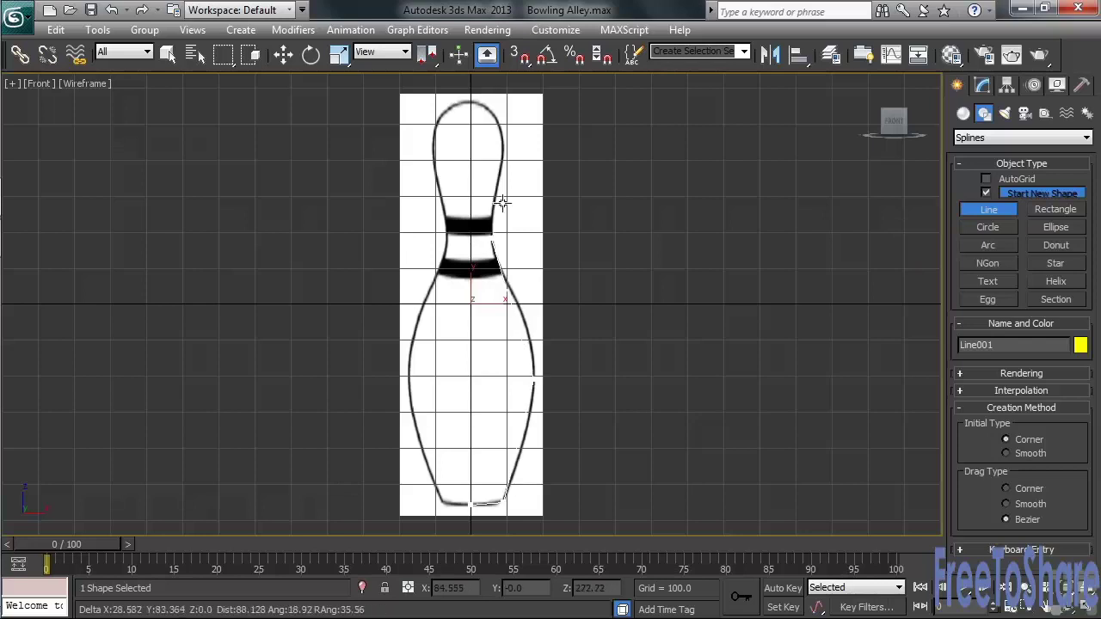
pyautogui.click(503, 137)
pyautogui.click(475, 99)
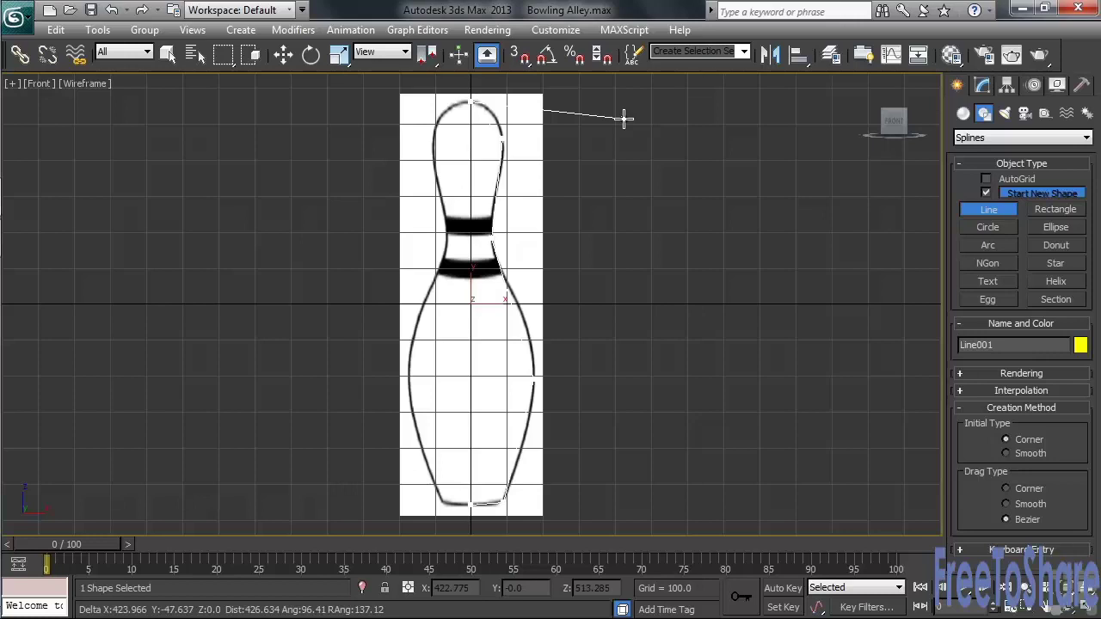
pyautogui.rightClick(625, 119)
pyautogui.rightClick(625, 119)
# Step: Move the profile line to the right of the pin image
pyautogui.rightClick(622, 154)
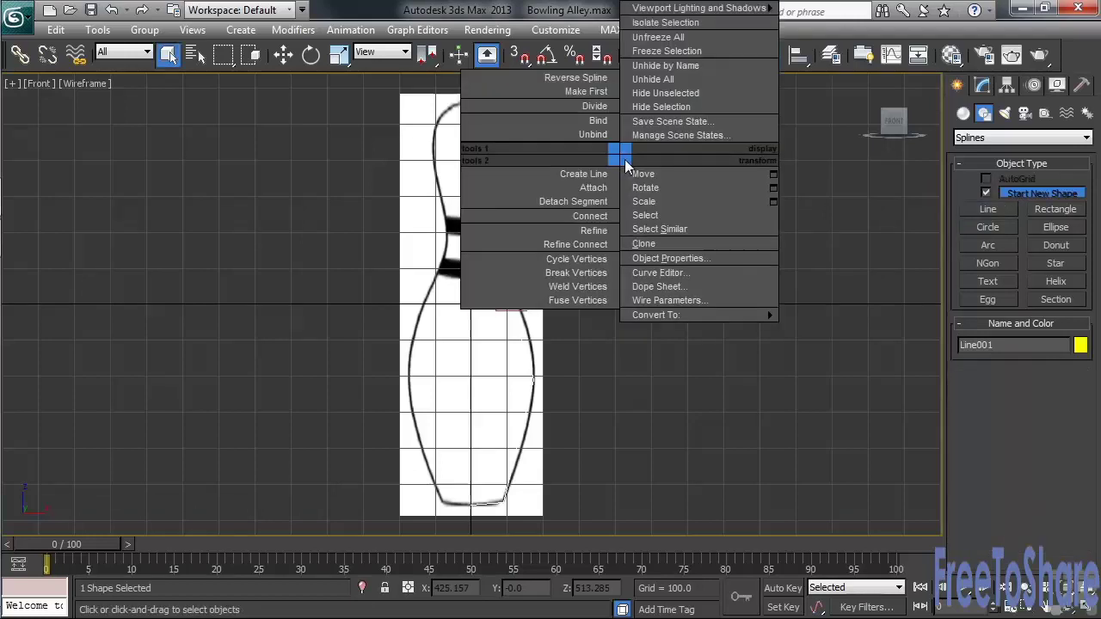
pyautogui.click(654, 174)
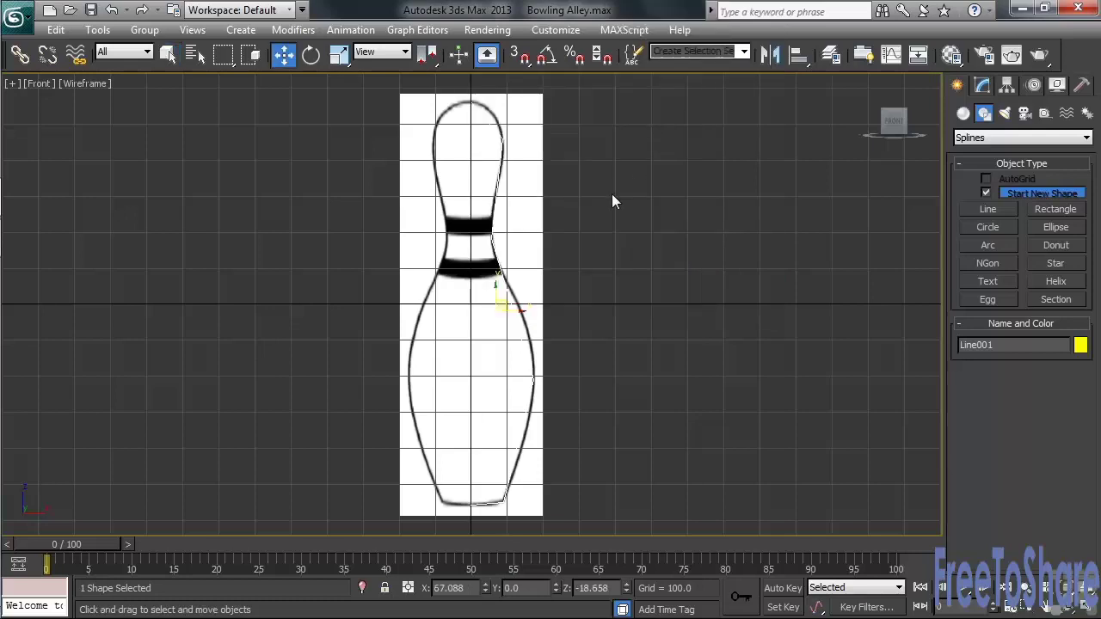
pyautogui.moveTo(508, 306); pyautogui.dragTo(695, 327)
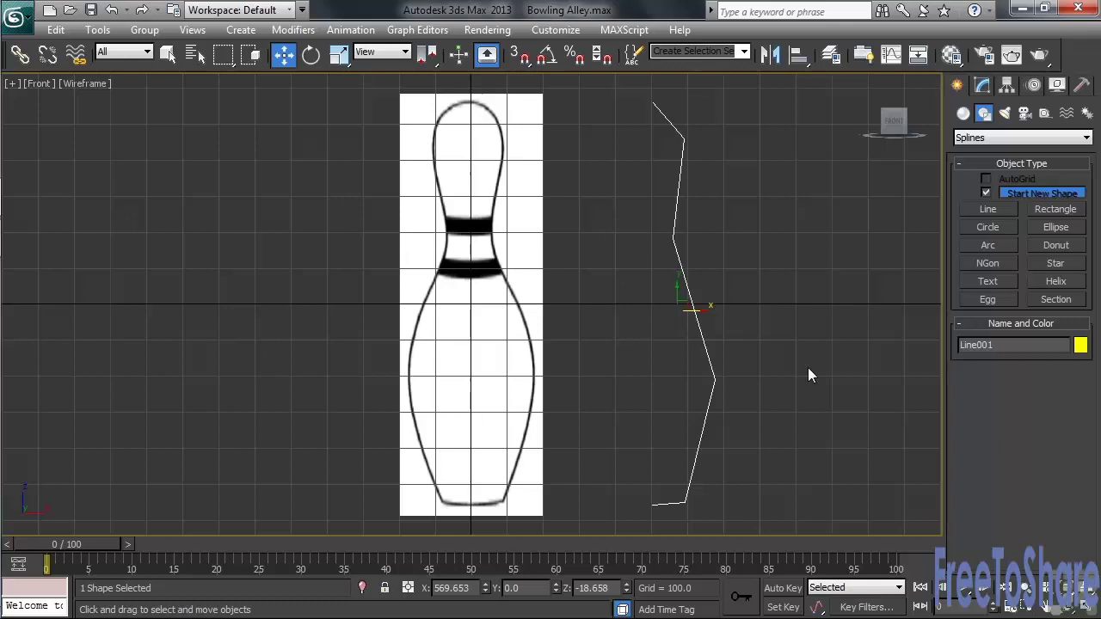
# Step: Convert all of Line001's vertices to Smooth
pyautogui.click(983, 85)
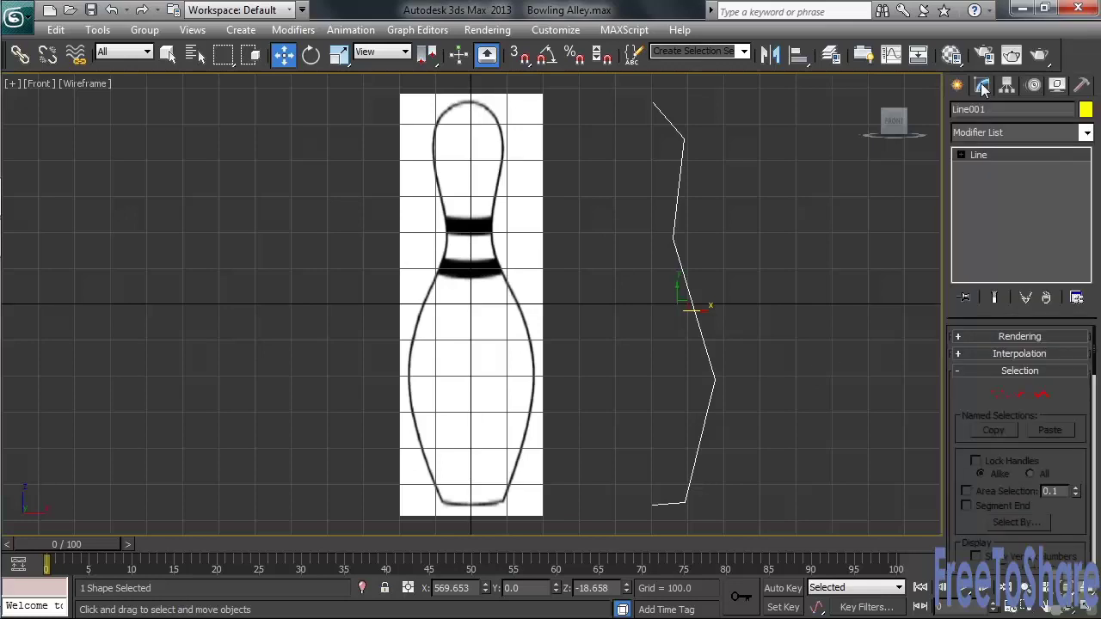
pyautogui.click(960, 154)
pyautogui.click(989, 170)
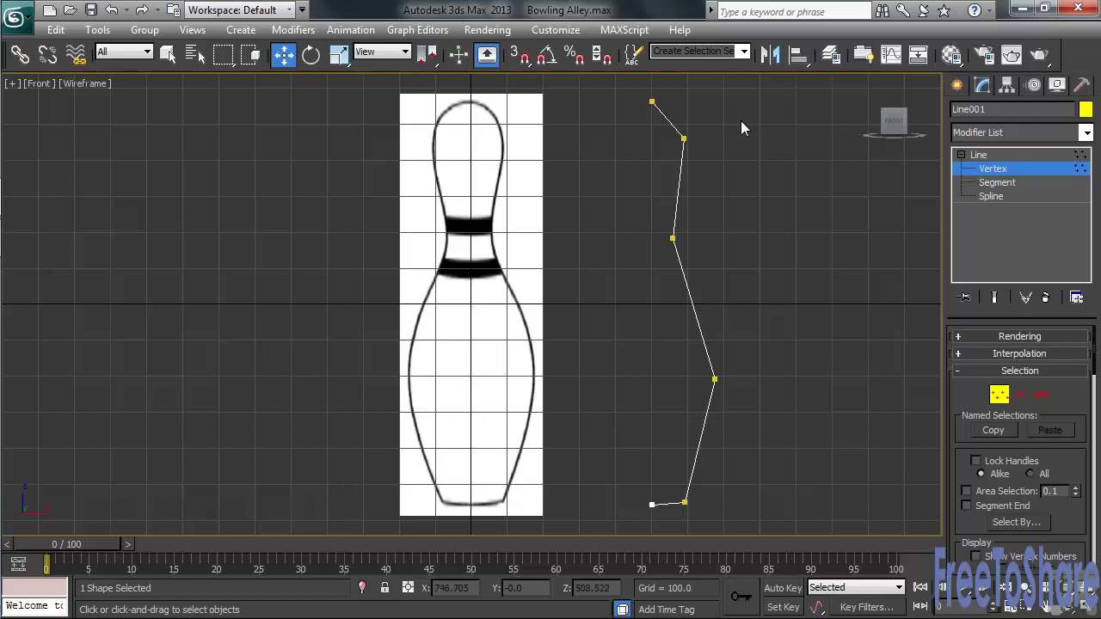
pyautogui.moveTo(740, 121); pyautogui.dragTo(669, 525)
pyautogui.rightClick(713, 384)
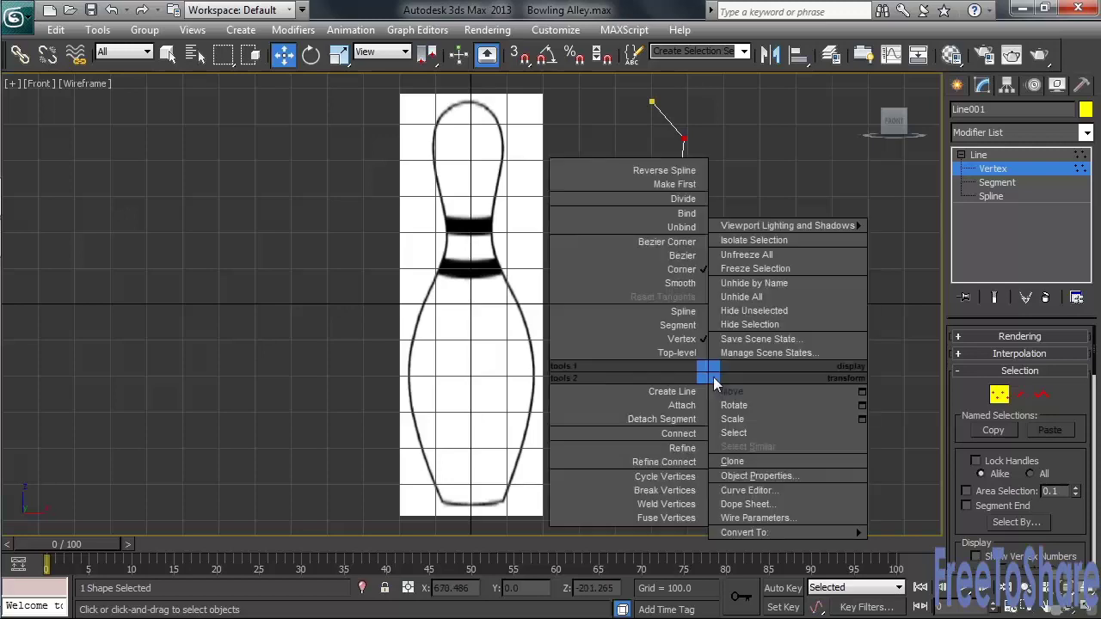
pyautogui.click(683, 285)
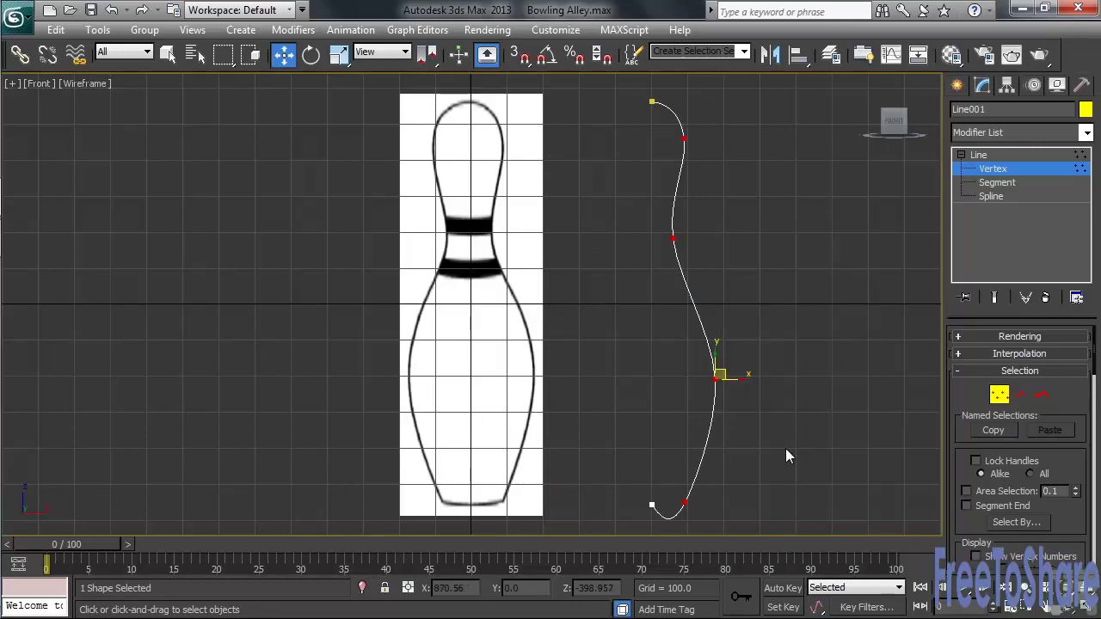
# Step: Turn the profile's bottom segment into a straight Line segment
pyautogui.click(997, 183)
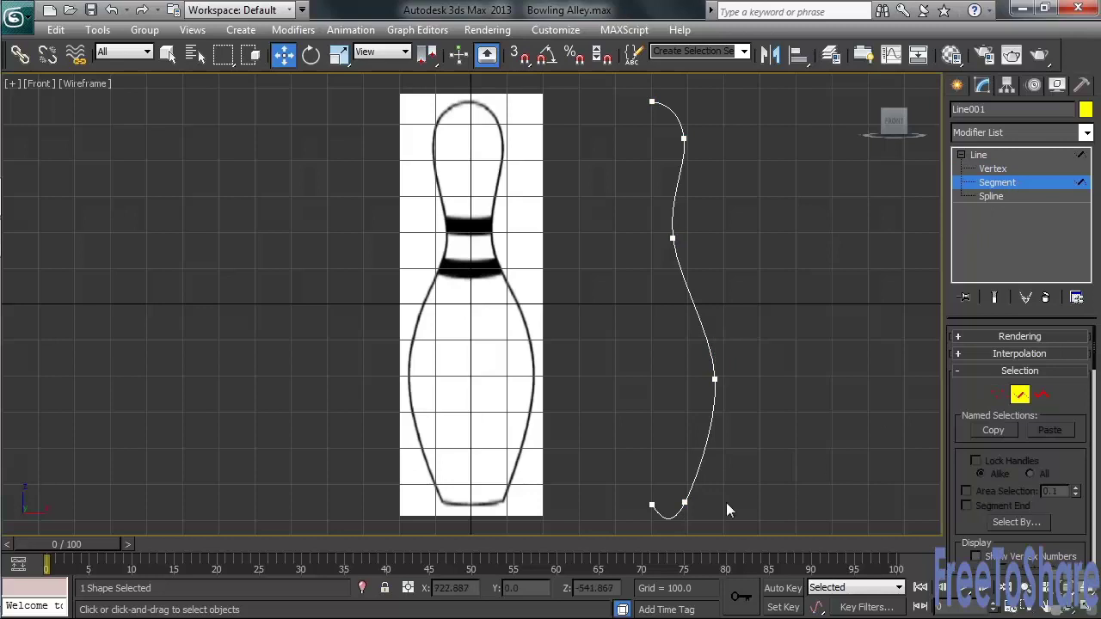
pyautogui.click(663, 515)
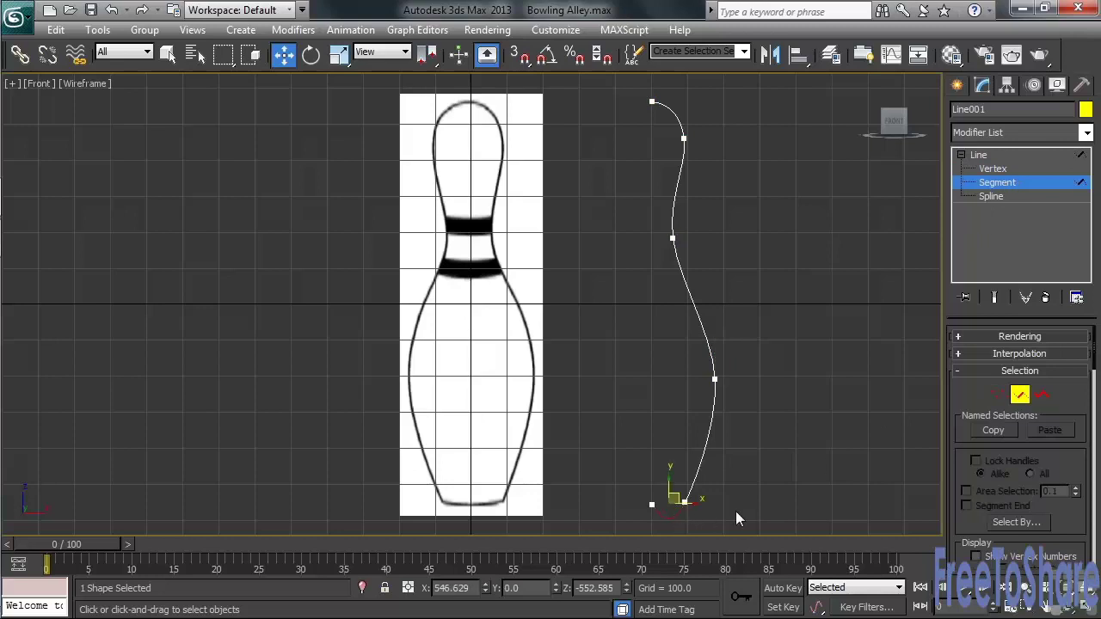
pyautogui.rightClick(669, 506)
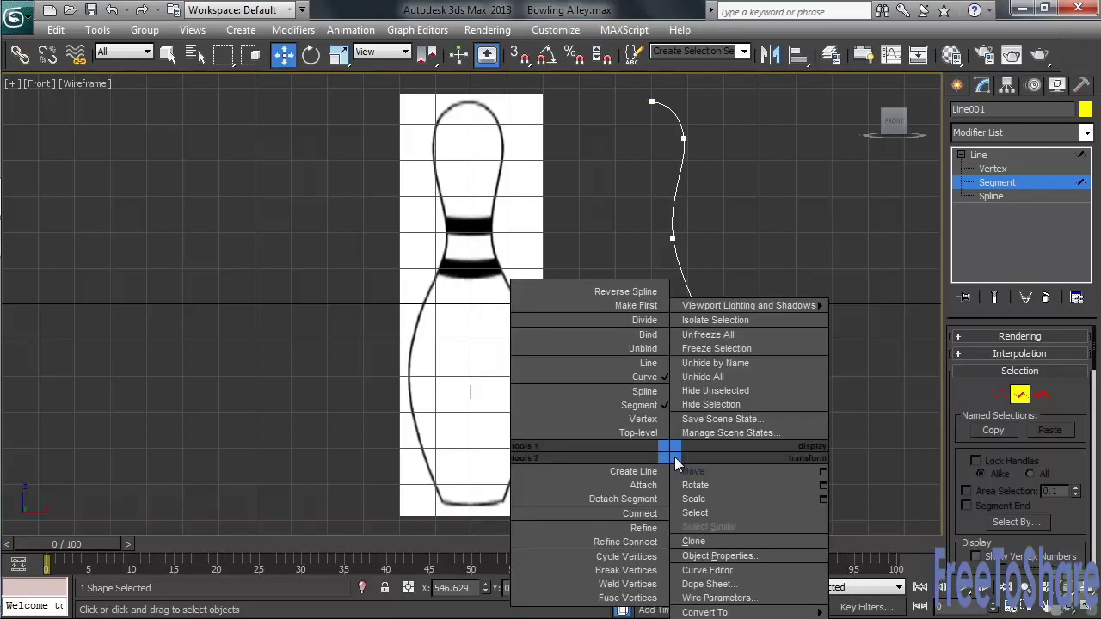
pyautogui.click(644, 363)
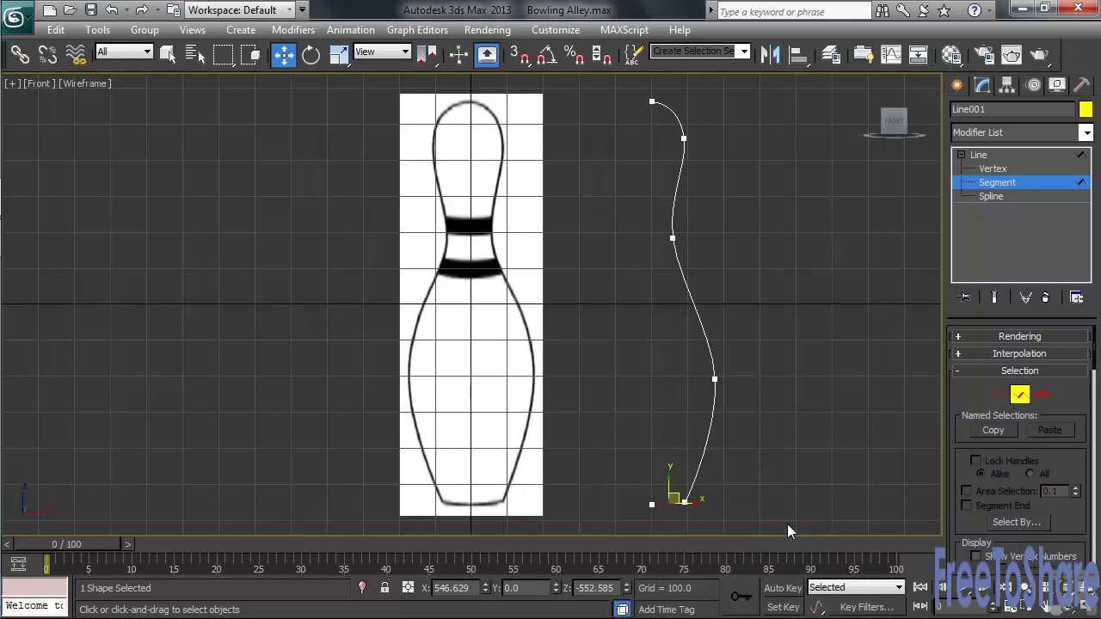
pyautogui.click(780, 508)
pyautogui.rightClick(781, 506)
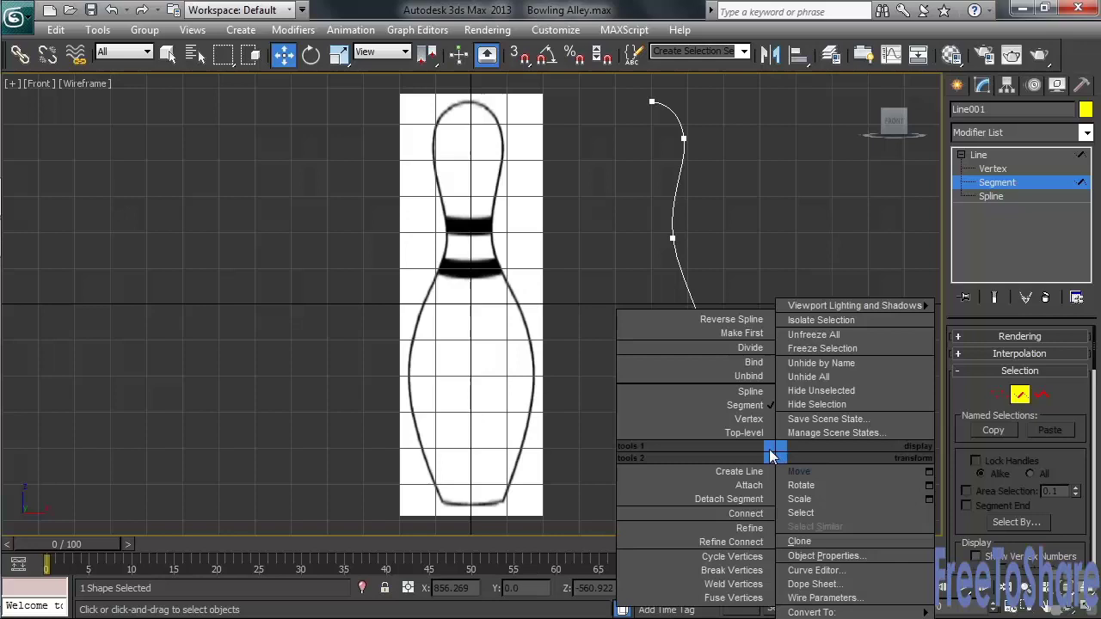
pyautogui.click(754, 423)
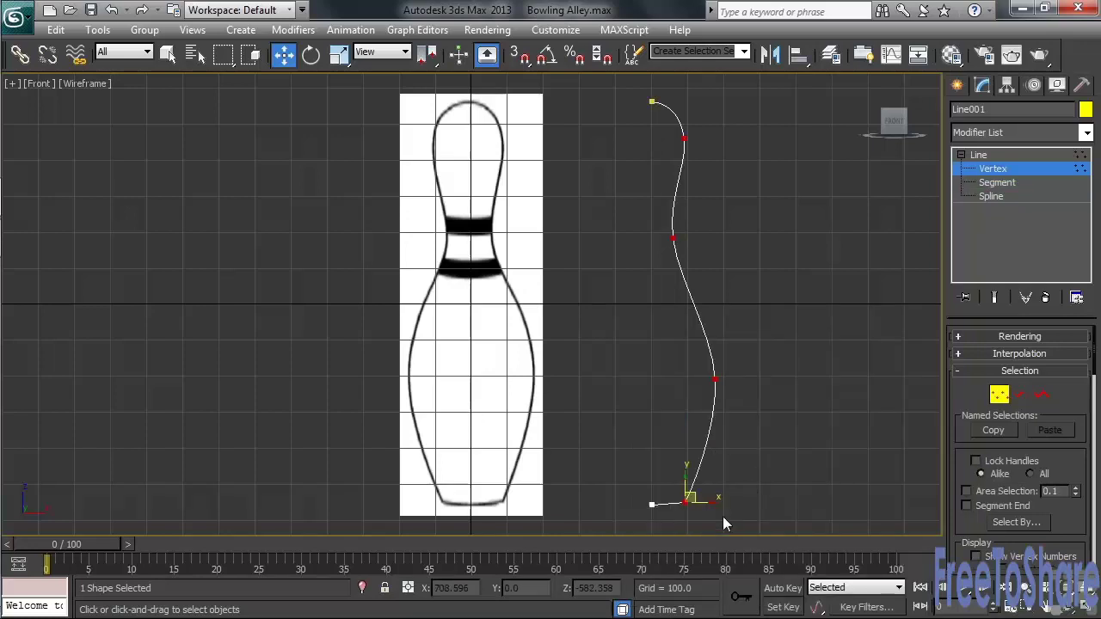
pyautogui.click(685, 502)
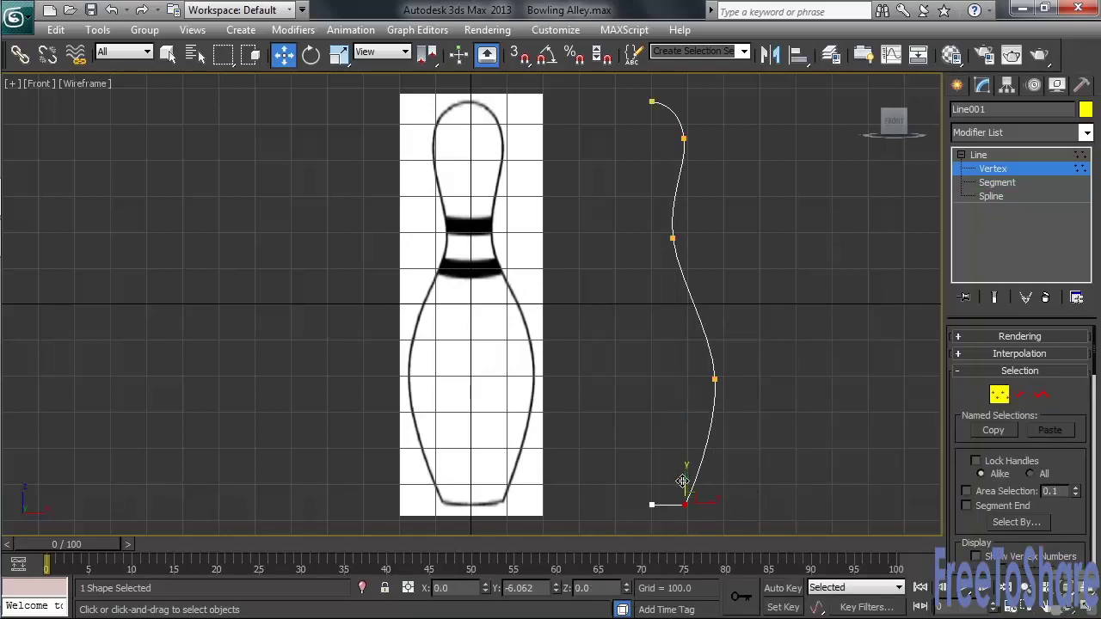
pyautogui.click(767, 493)
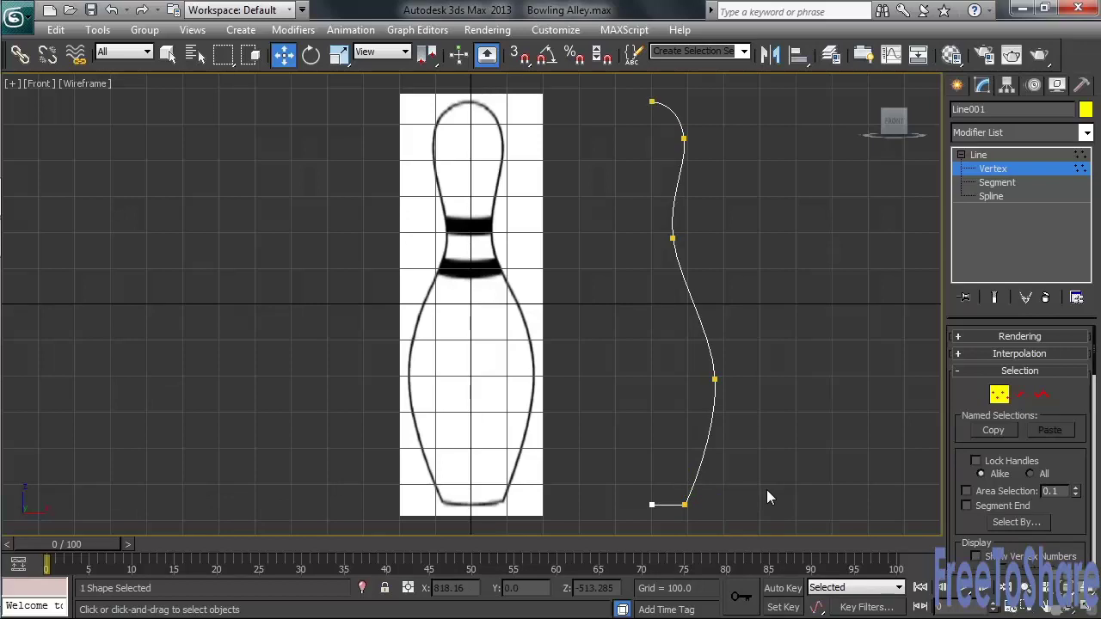
# Step: Apply a Lathe modifier aligned to Min and switch to shaded display
pyautogui.click(1086, 132)
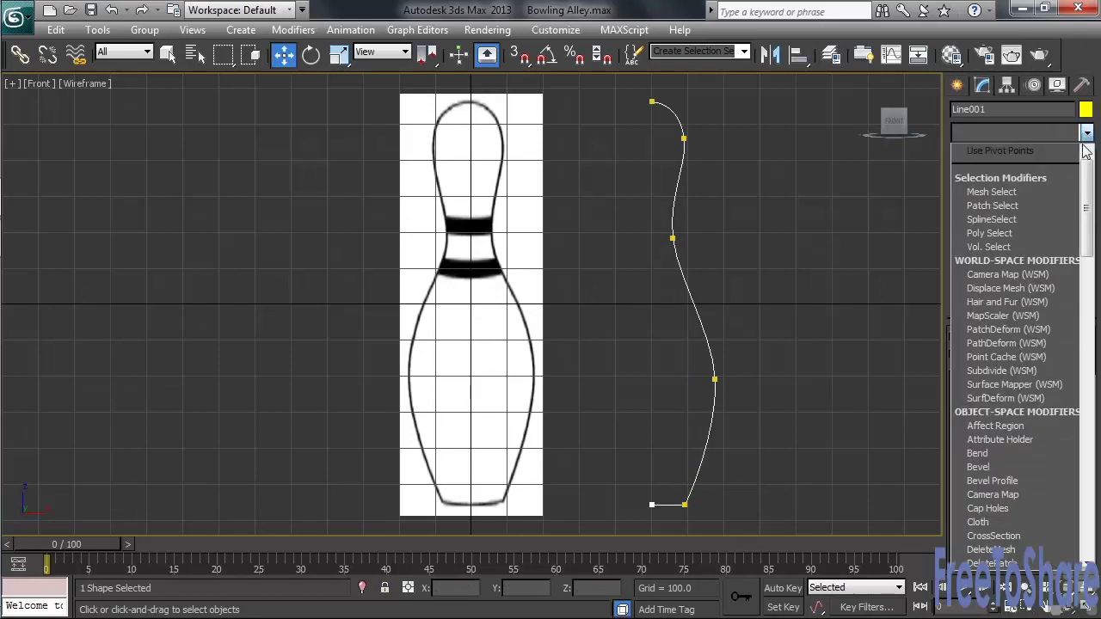
pyautogui.press('l')
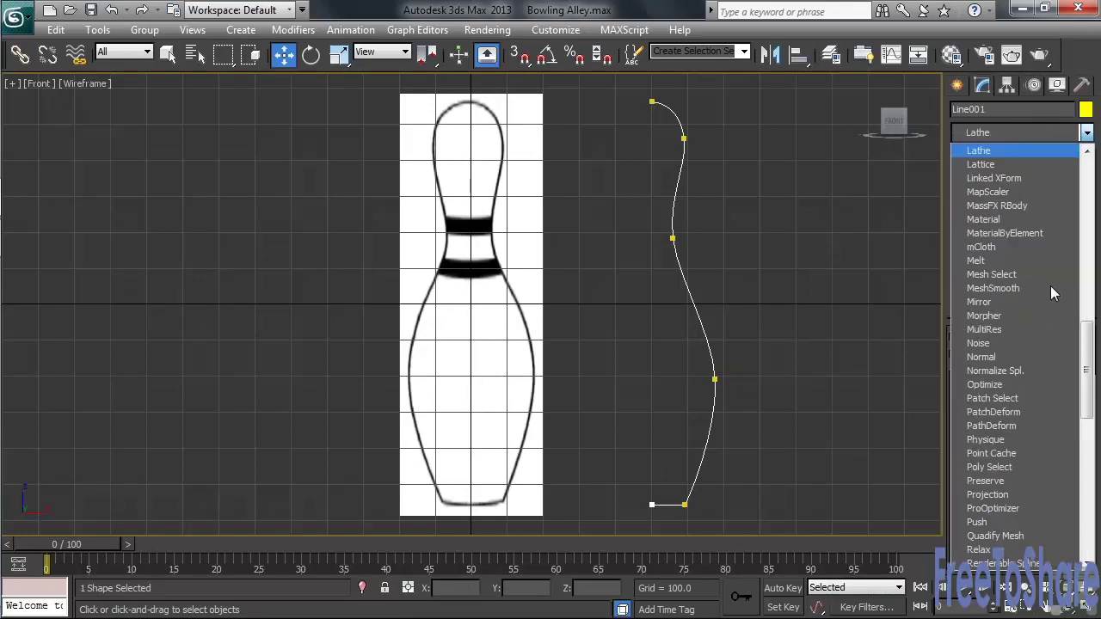
pyautogui.click(995, 152)
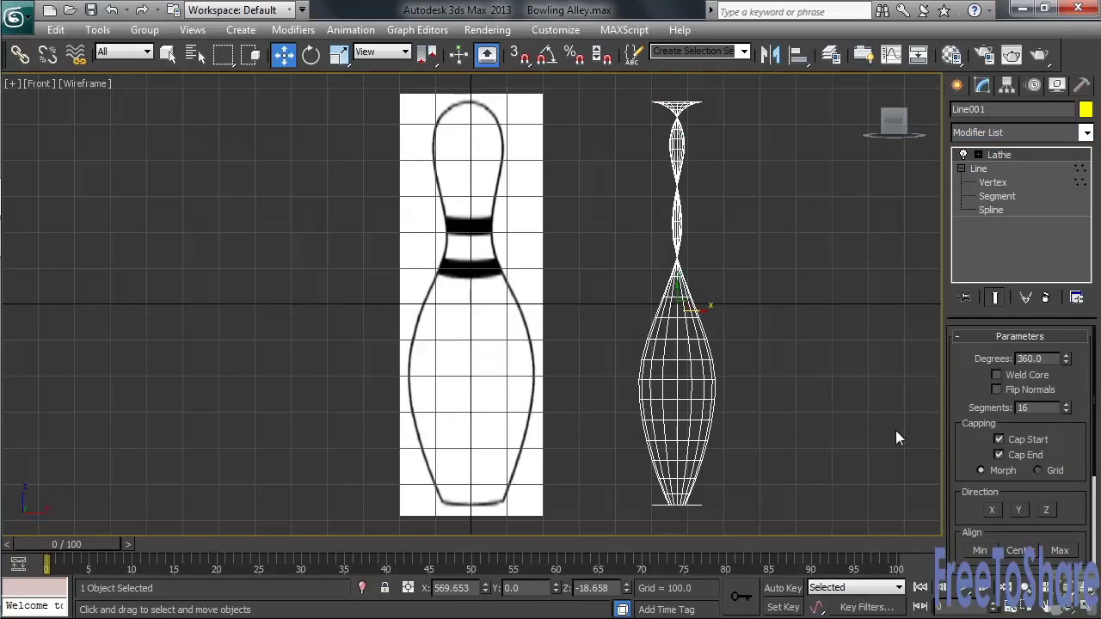
pyautogui.click(981, 553)
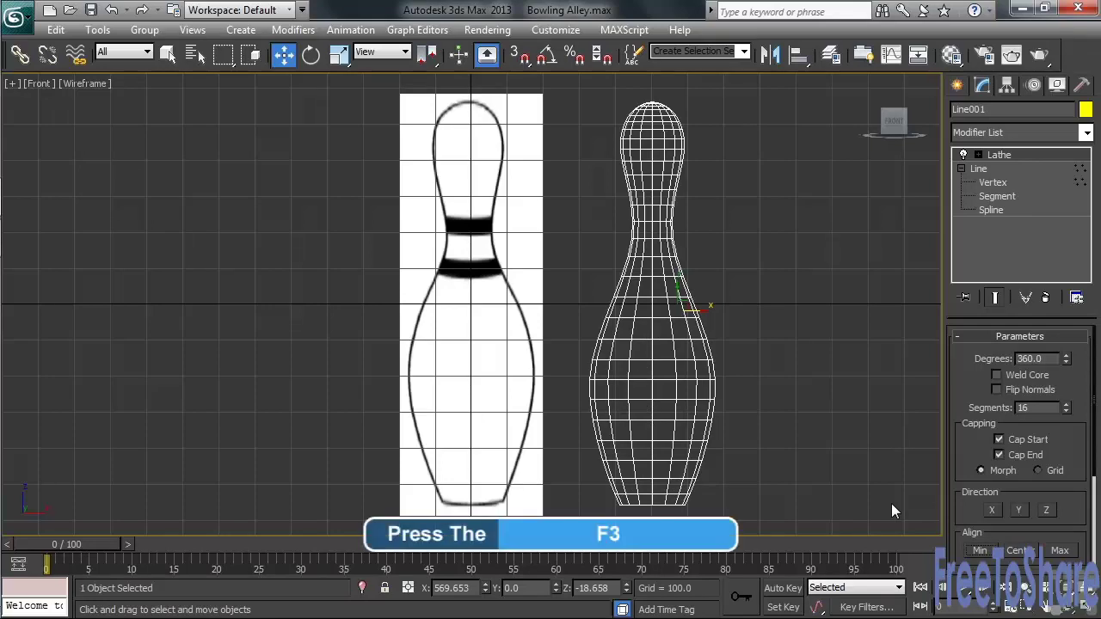
pyautogui.press('F3')
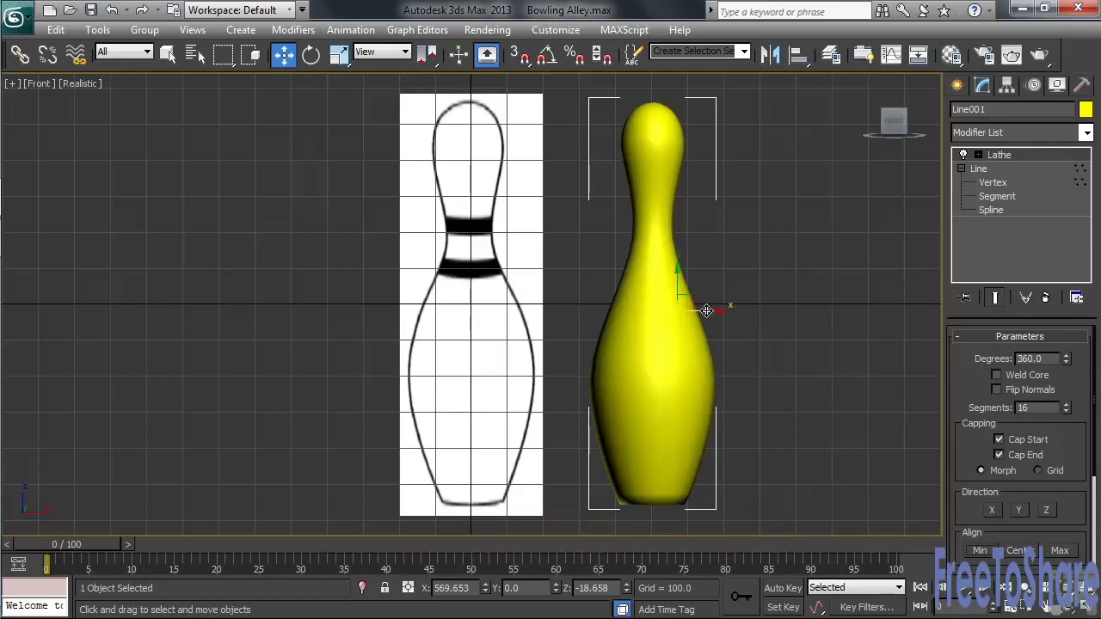
# Step: Move the pin over the reference outline and set its colour to light cyan
pyautogui.moveTo(706, 310); pyautogui.dragTo(522, 322)
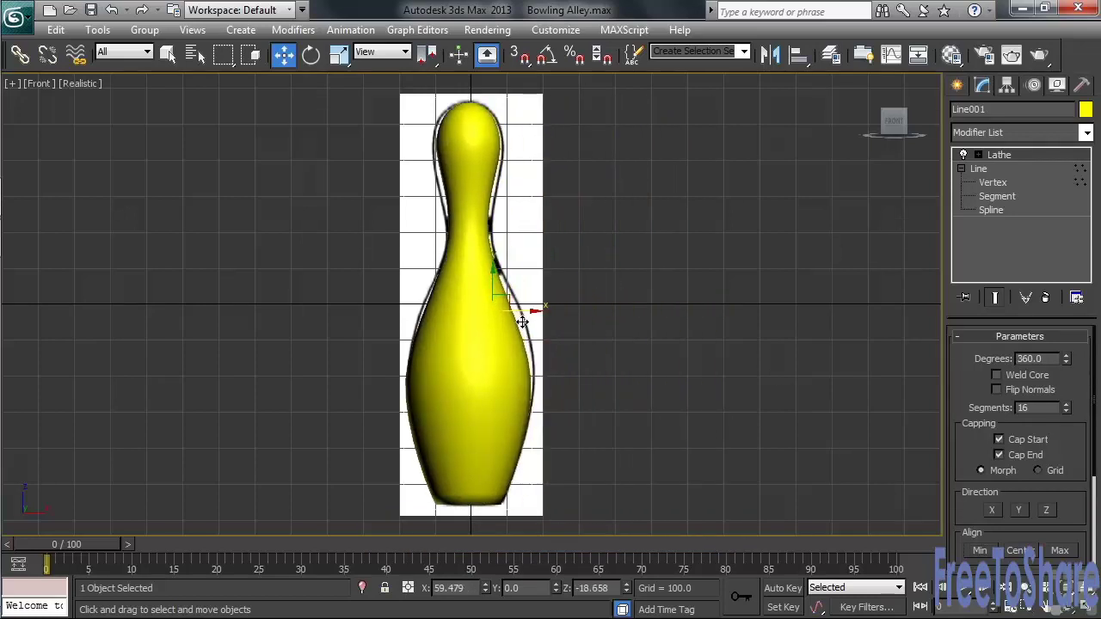
pyautogui.click(1085, 110)
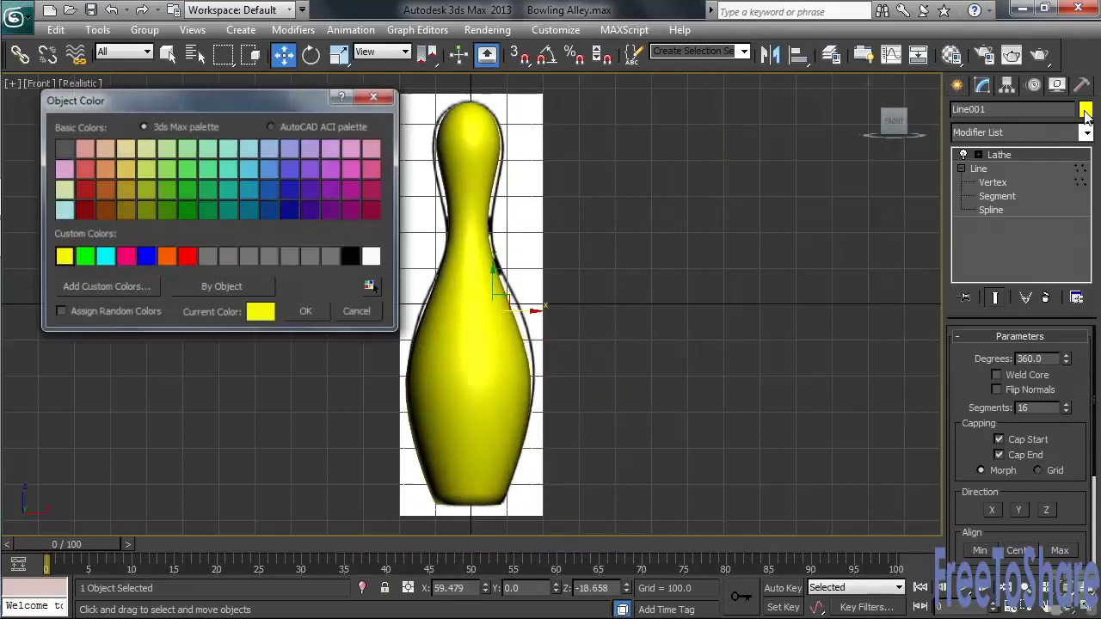
pyautogui.click(249, 148)
pyautogui.click(307, 312)
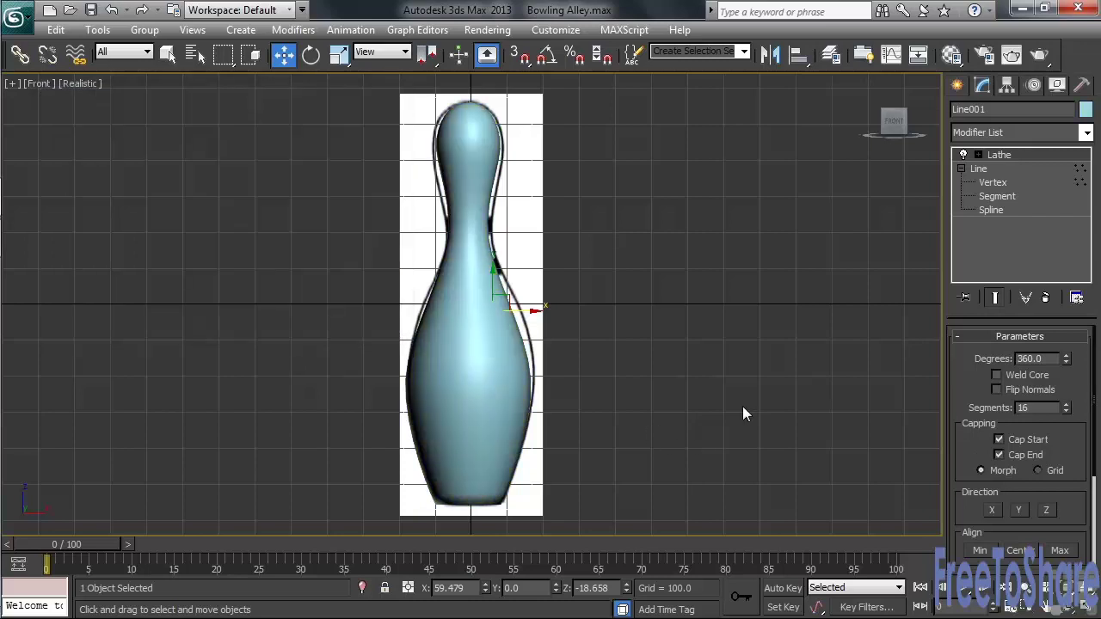
# Step: With Show End Result on, widen the neck, belly and head vertices to match the outline
pyautogui.click(991, 183)
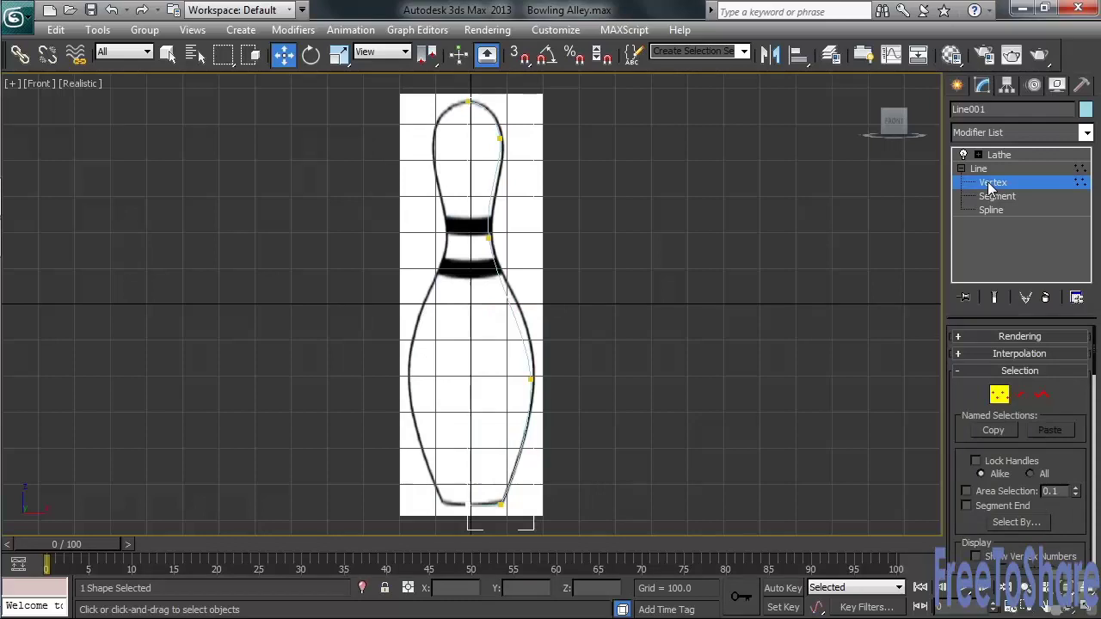
pyautogui.click(994, 296)
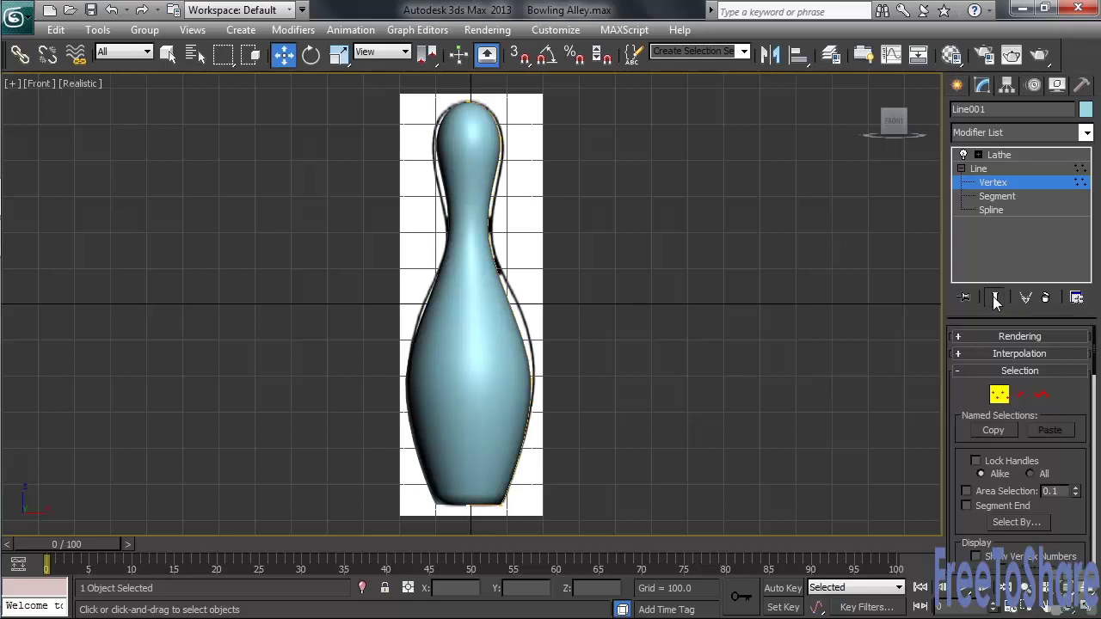
pyautogui.click(490, 229)
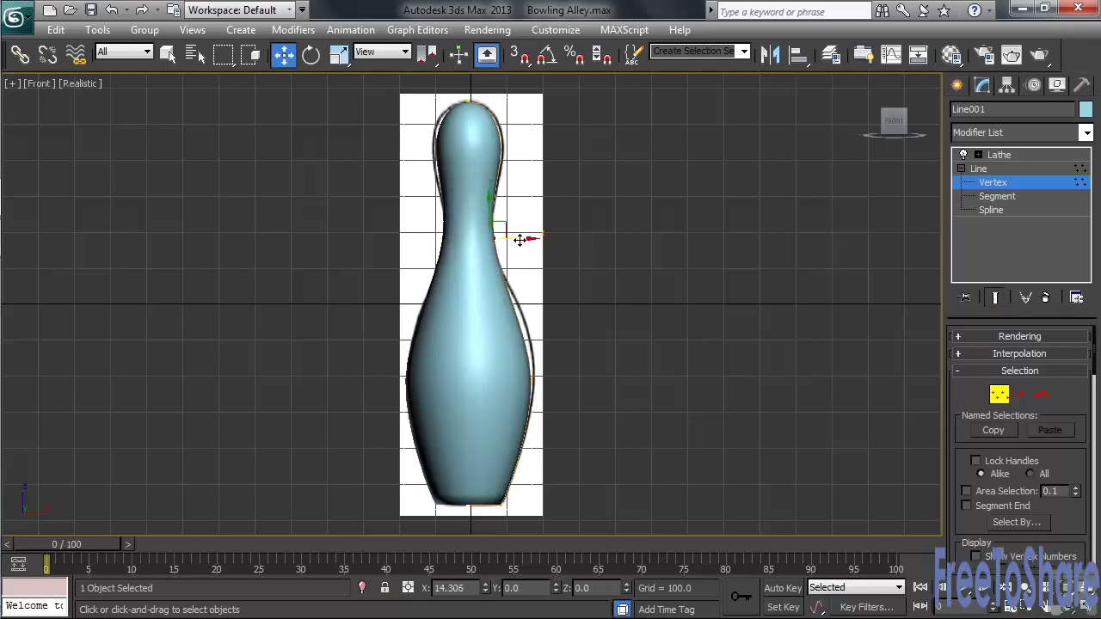
pyautogui.moveTo(512, 242); pyautogui.dragTo(521, 241)
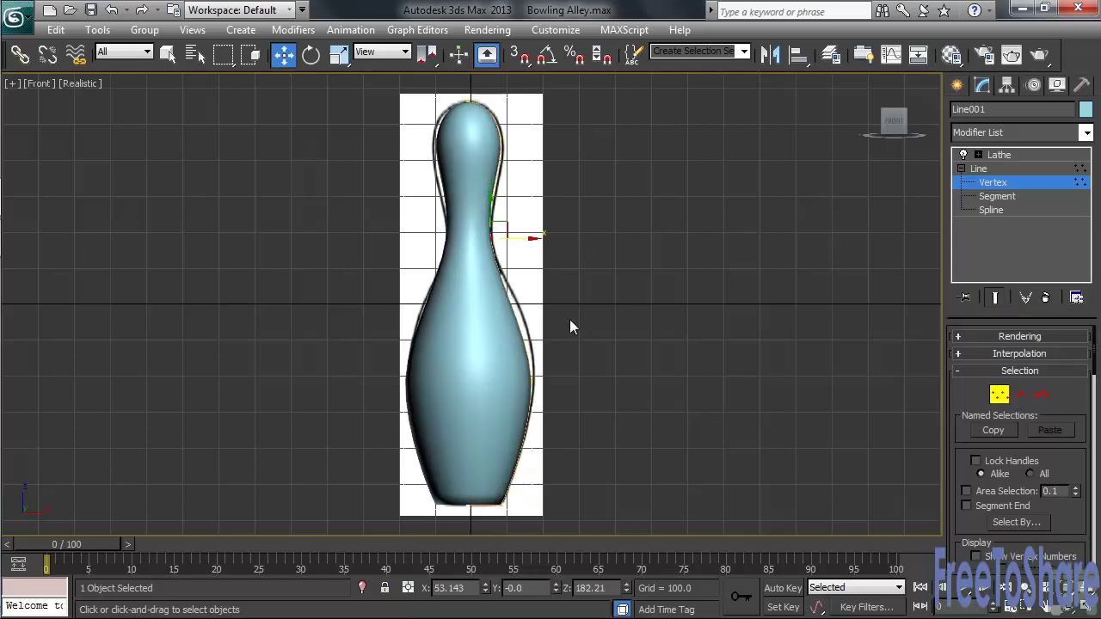
pyautogui.click(532, 376)
pyautogui.moveTo(561, 380); pyautogui.dragTo(566, 379)
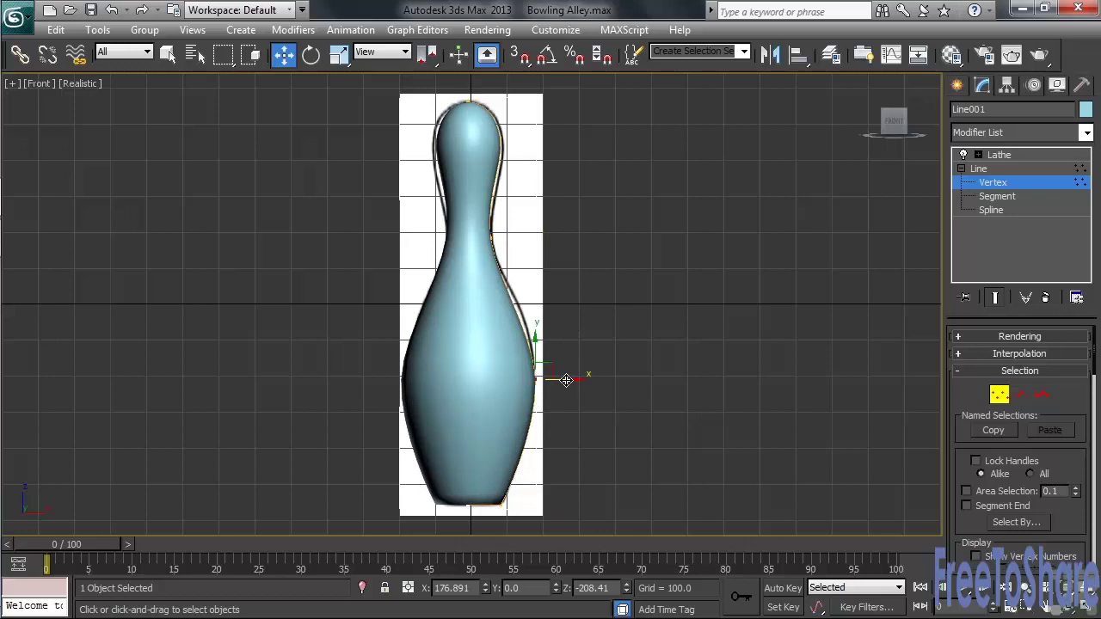
pyautogui.click(503, 136)
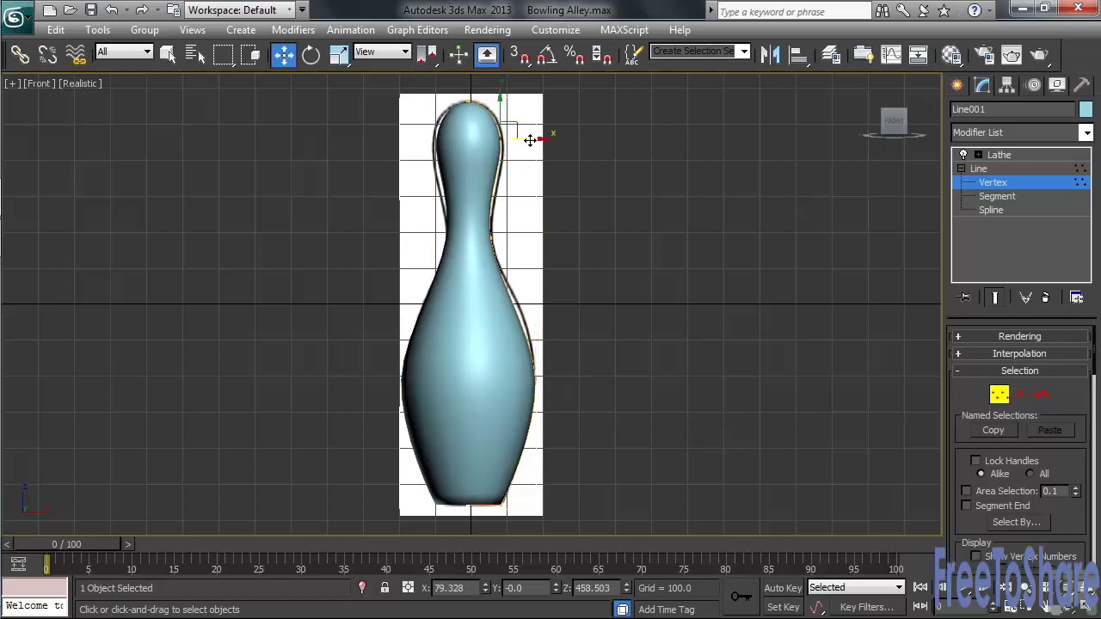
pyautogui.moveTo(528, 140); pyautogui.dragTo(535, 140)
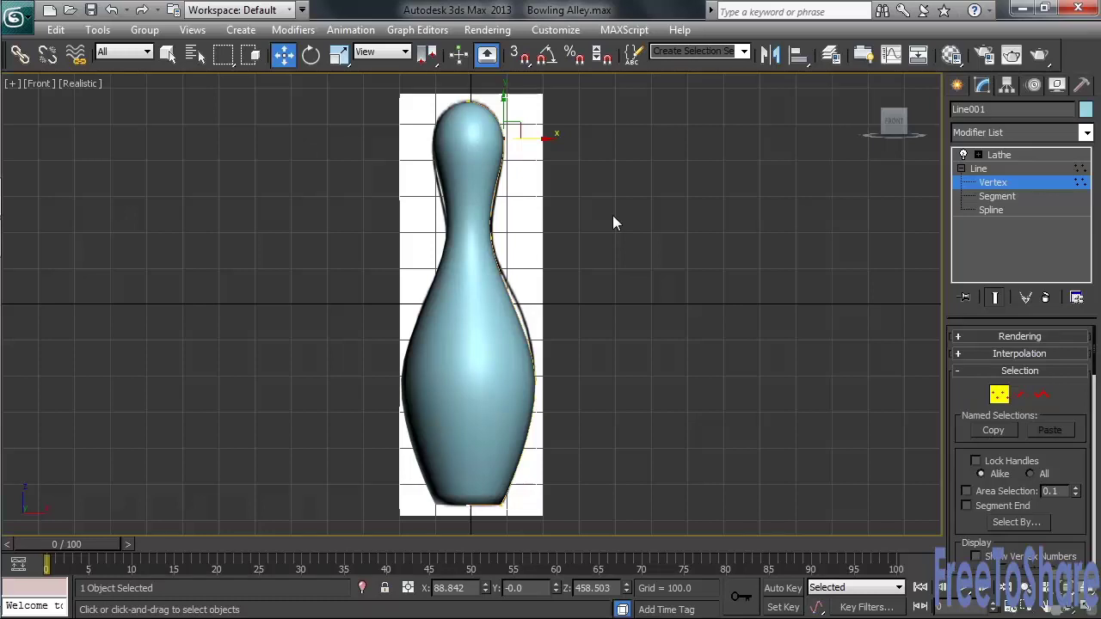
# Step: Switch the Front view background to Solid Color, hiding the reference image
pyautogui.click(1011, 155)
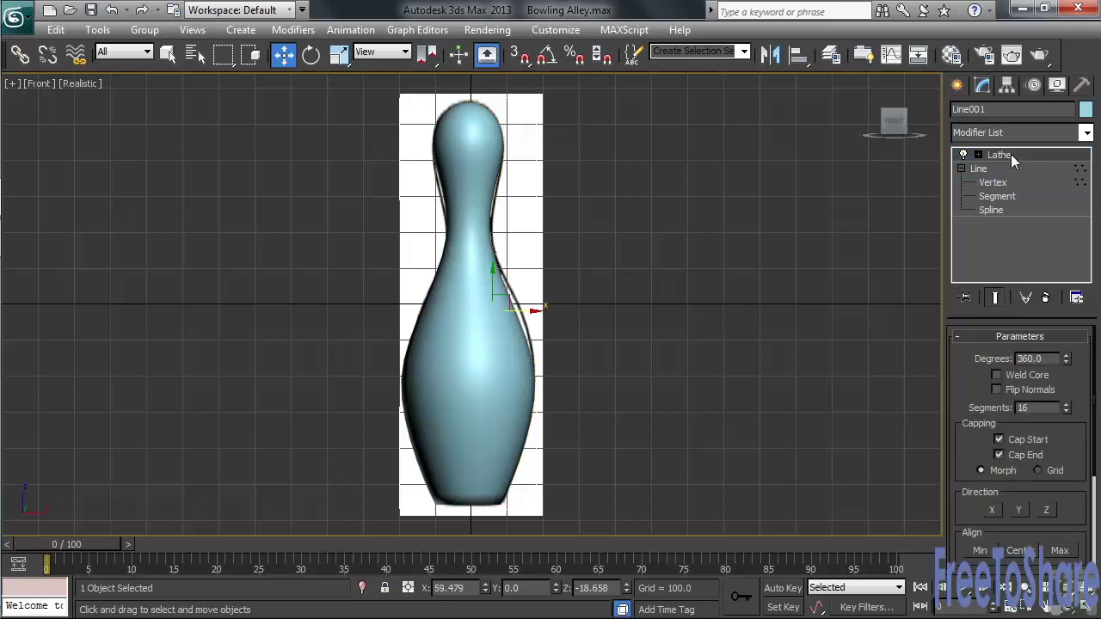
pyautogui.click(83, 85)
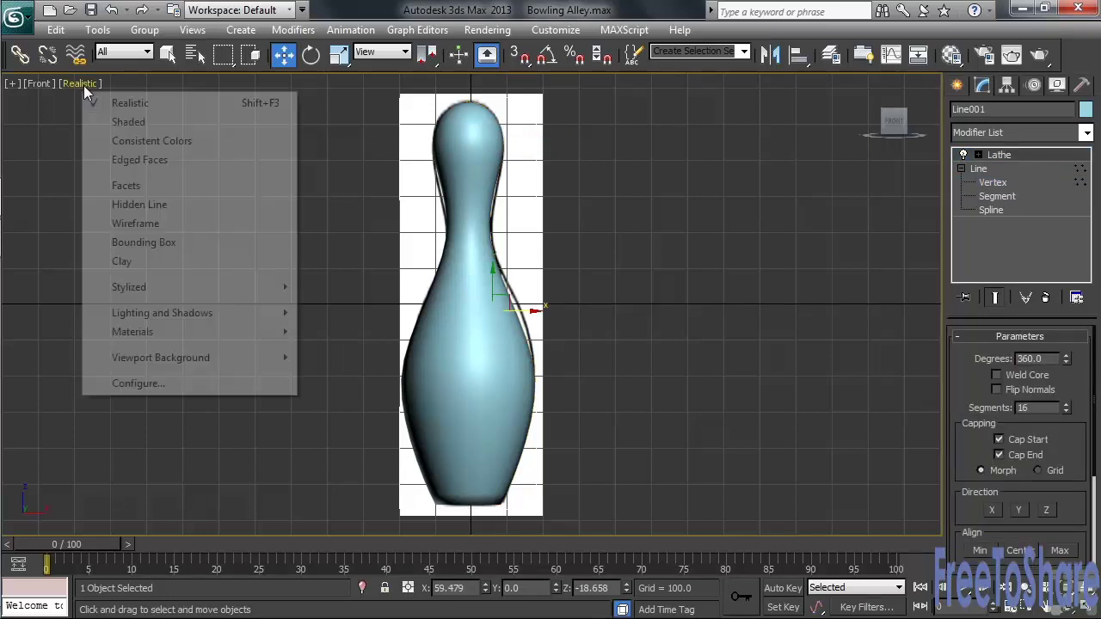
pyautogui.moveTo(267, 366)
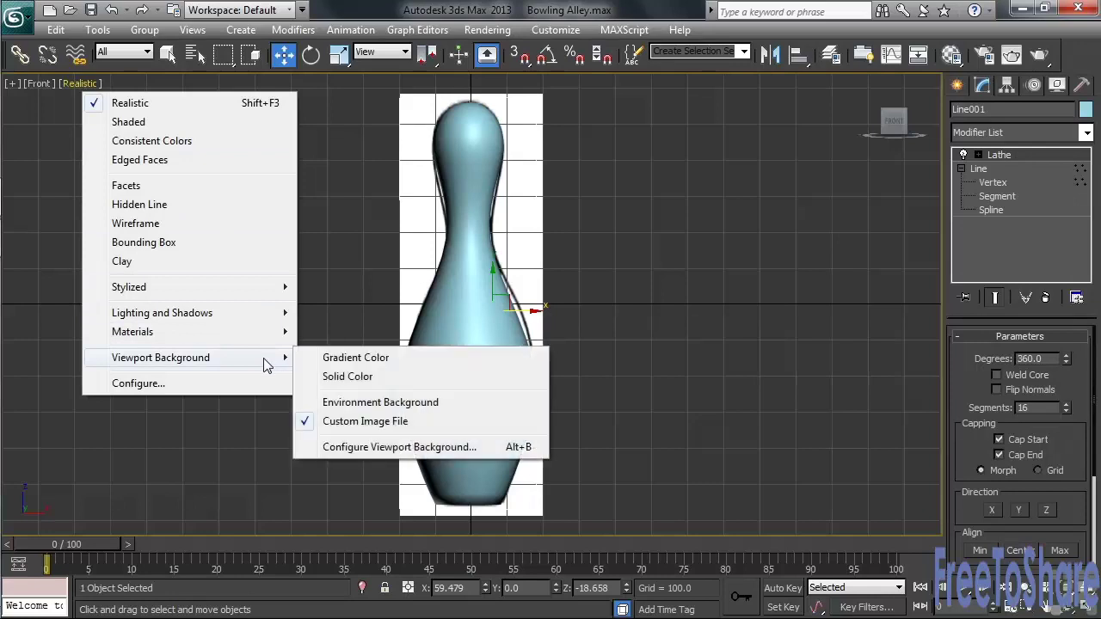
pyautogui.click(308, 377)
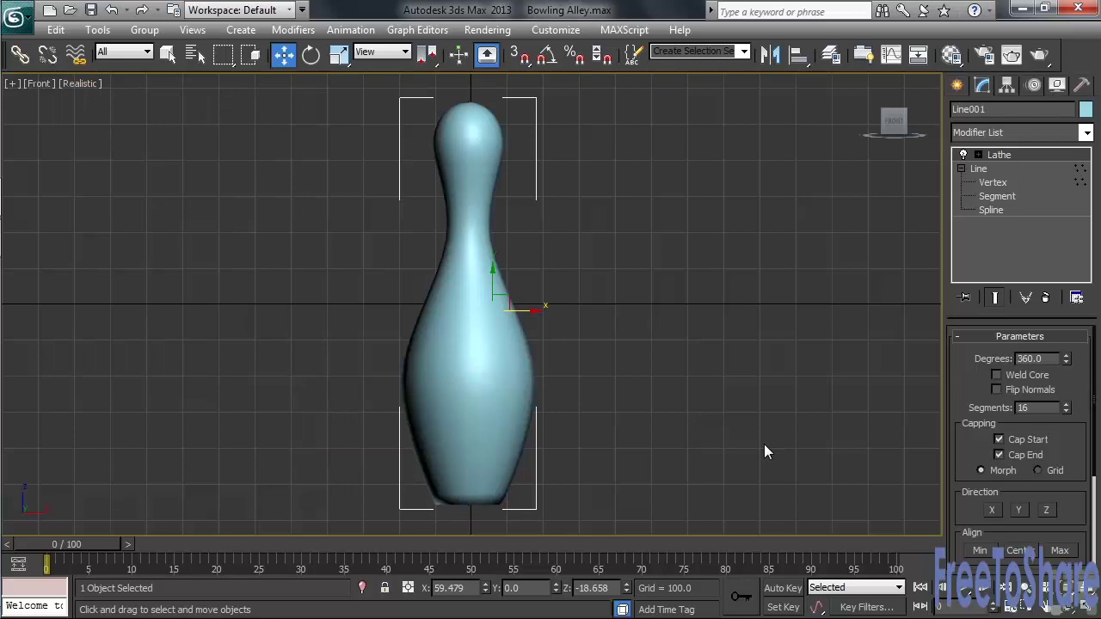
# Step: Use Affect Pivot Only to centre the pin's pivot on the object, then turn it off
pyautogui.click(1007, 85)
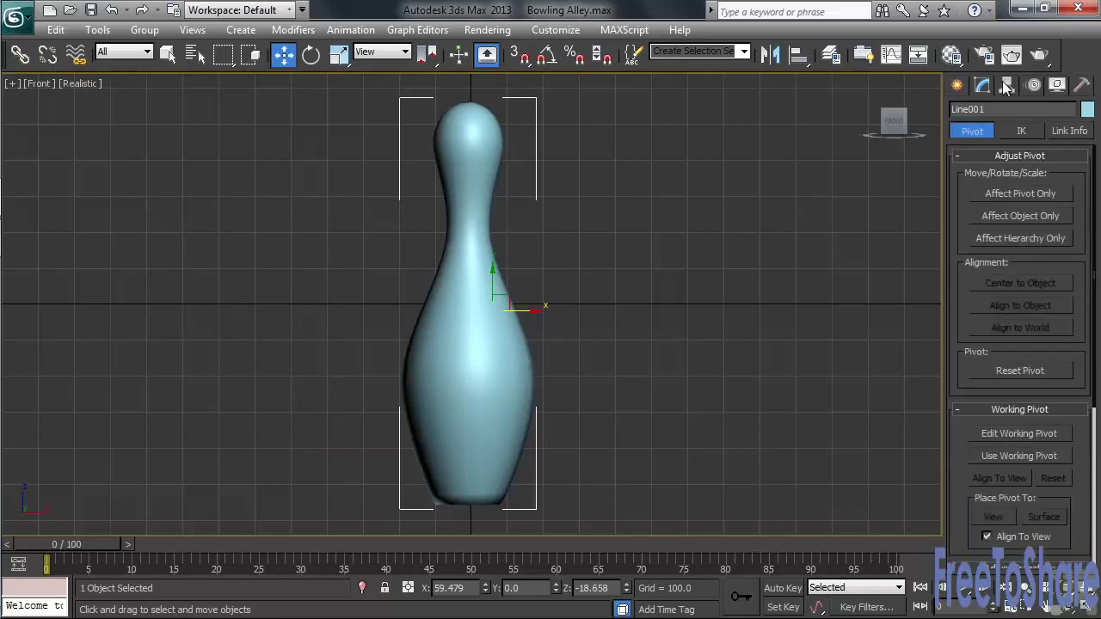
pyautogui.click(1064, 200)
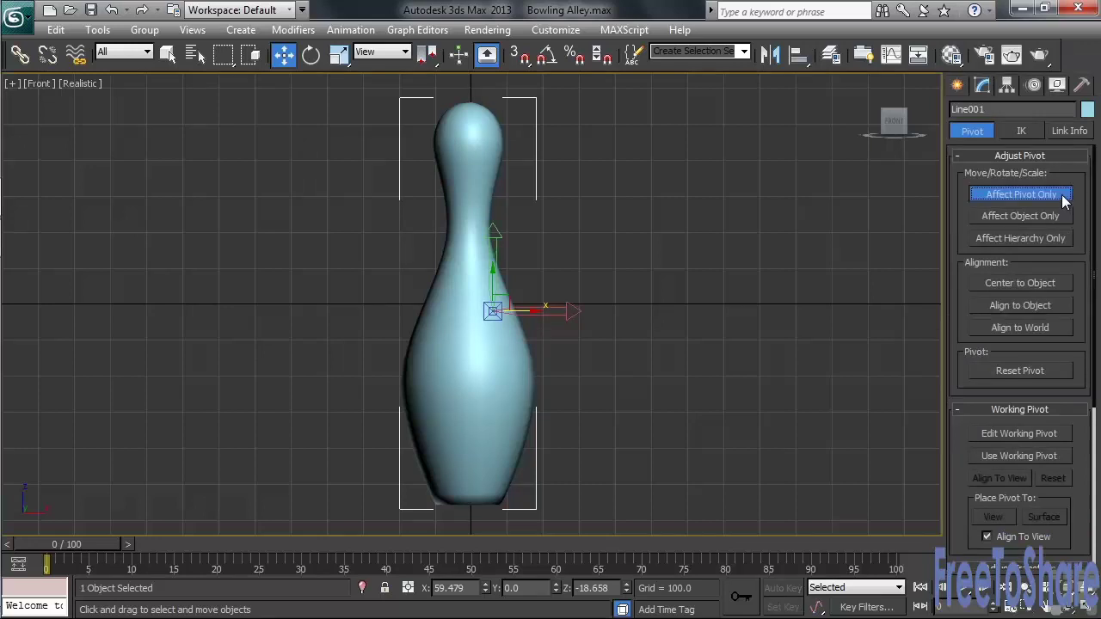
pyautogui.click(1055, 284)
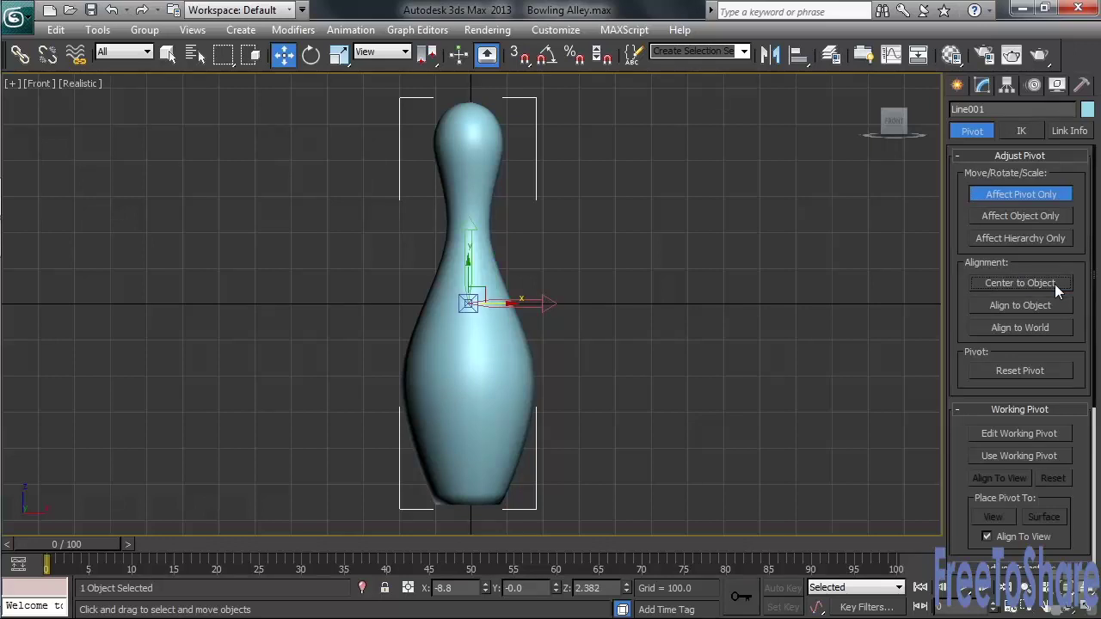
pyautogui.click(1030, 199)
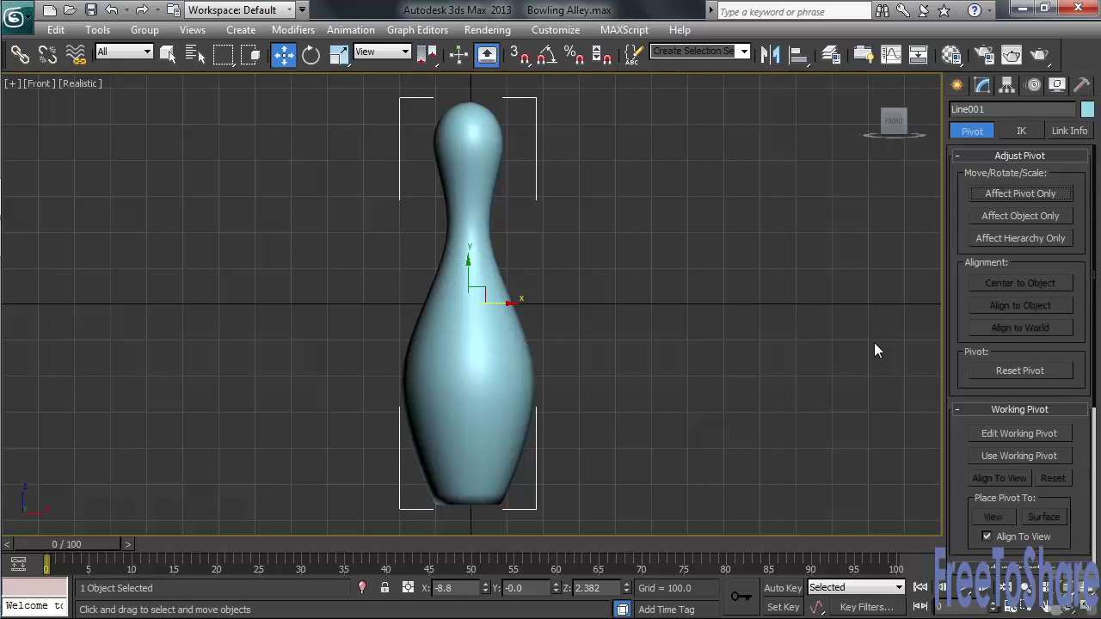
# Step: With Percent Snap on, uniformly scale the bowling pin down to 10% on X, Y and Z
pyautogui.rightClick(503, 338)
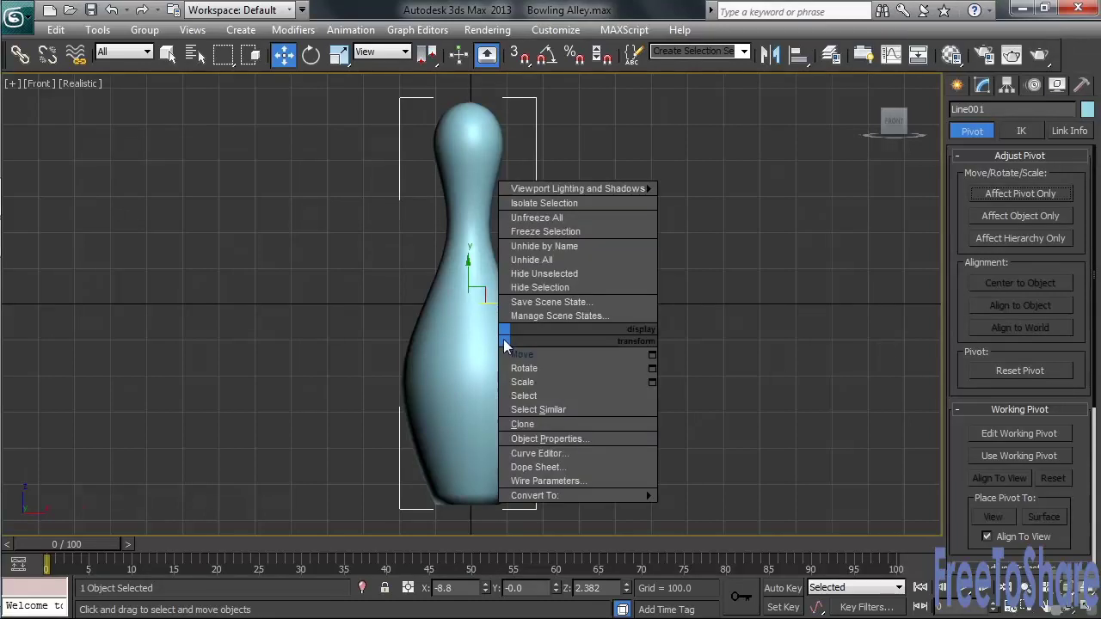
pyautogui.click(523, 382)
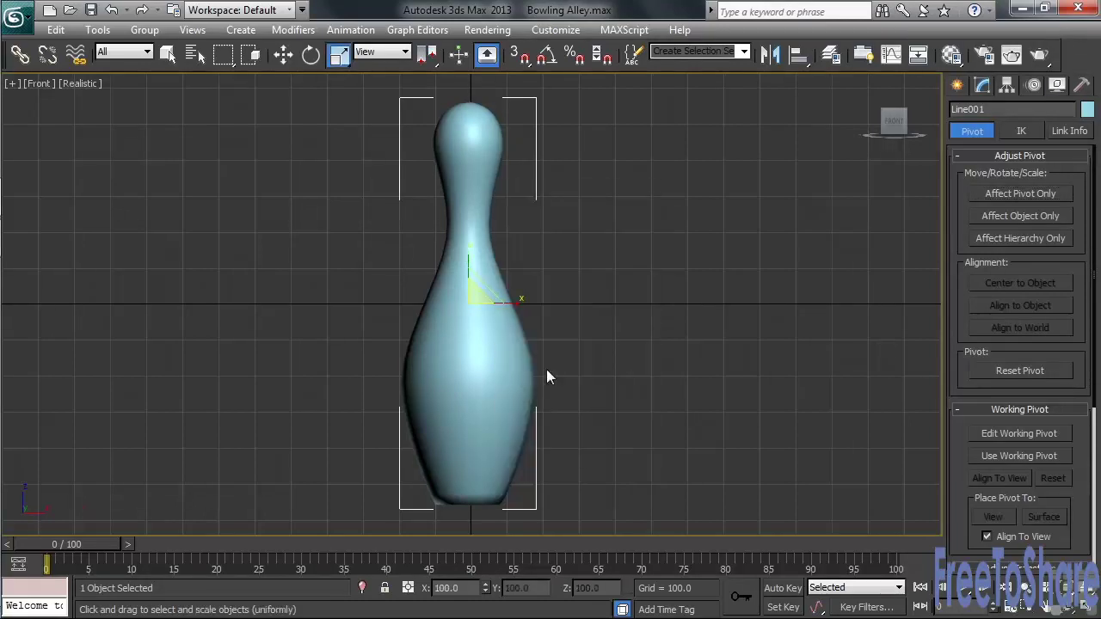
pyautogui.click(572, 55)
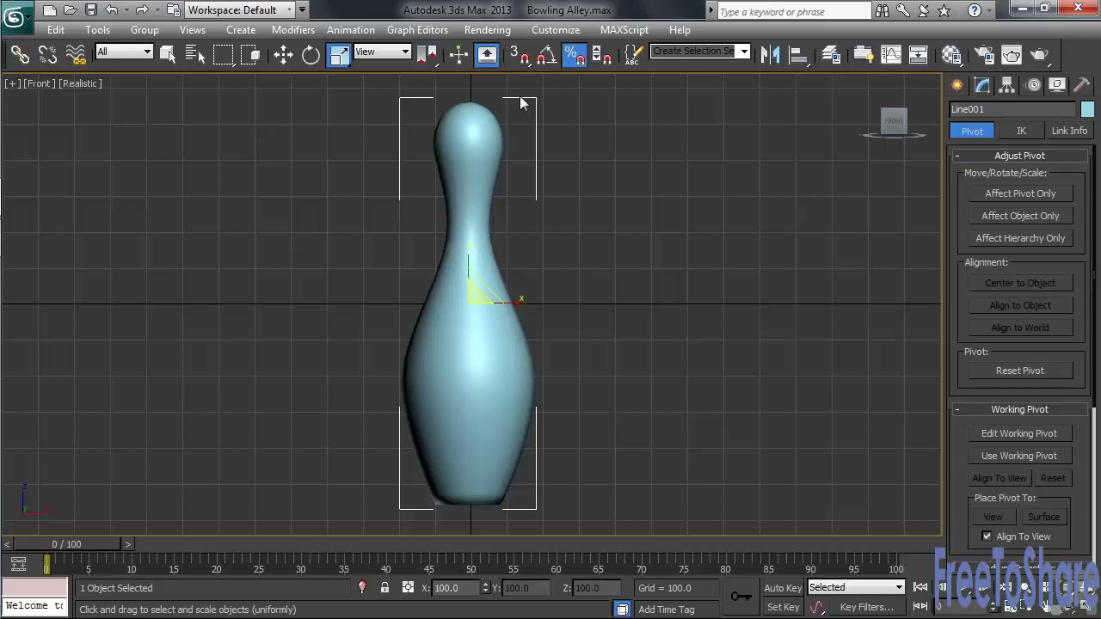
pyautogui.moveTo(477, 297); pyautogui.dragTo(453, 278)
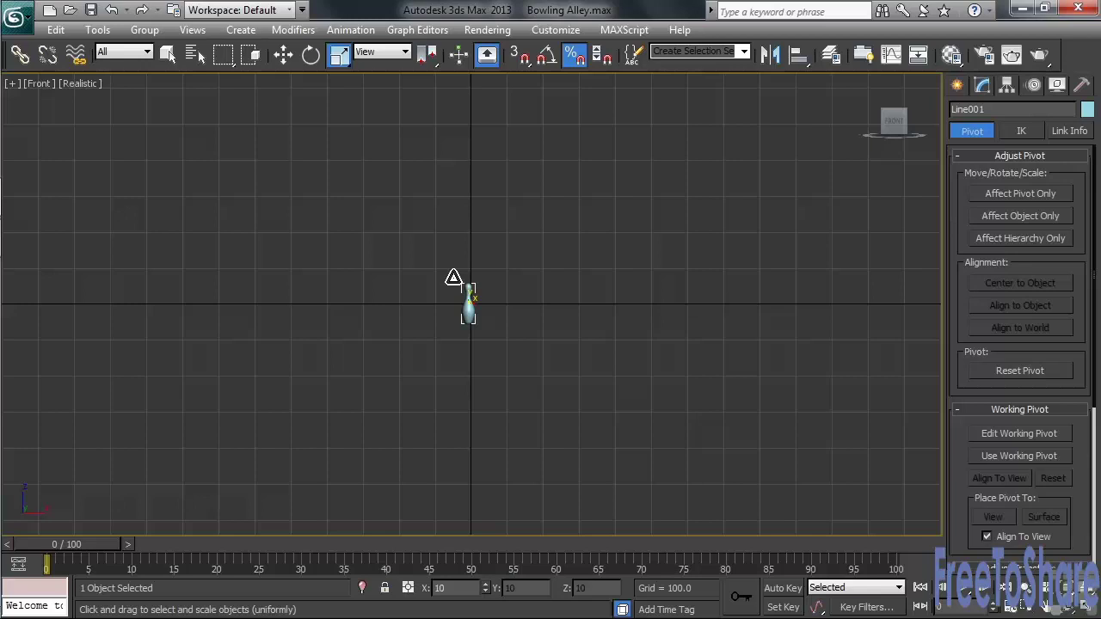
pyautogui.moveTo(453, 278); pyautogui.dragTo(453, 278)
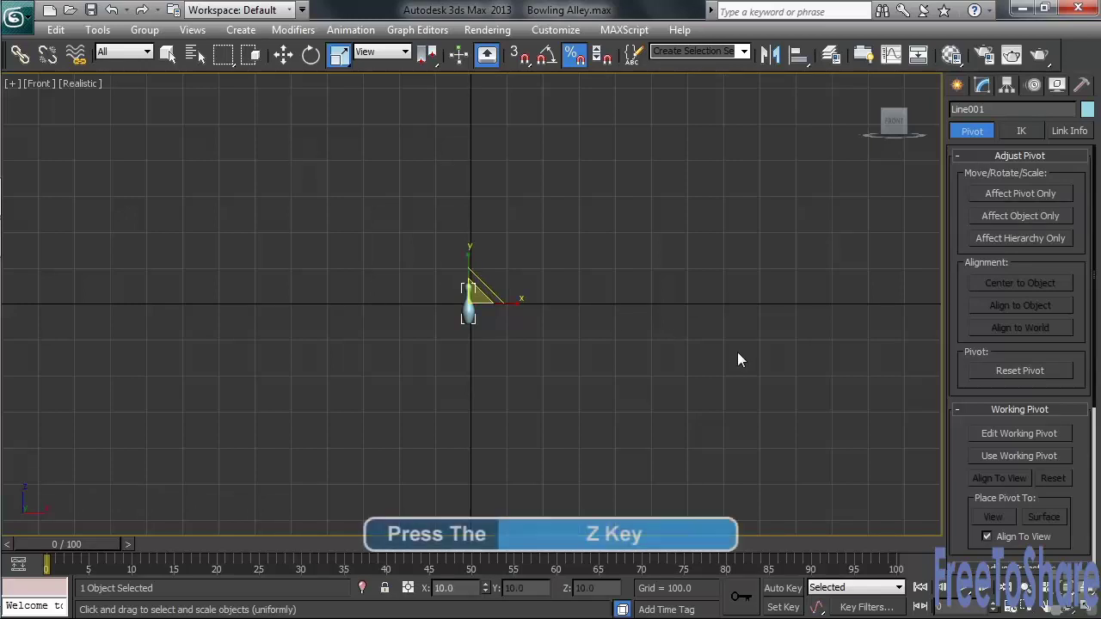
# Step: Restore the four-viewport layout, zoom every view to the pin, and return to Select Object
pyautogui.press('z')
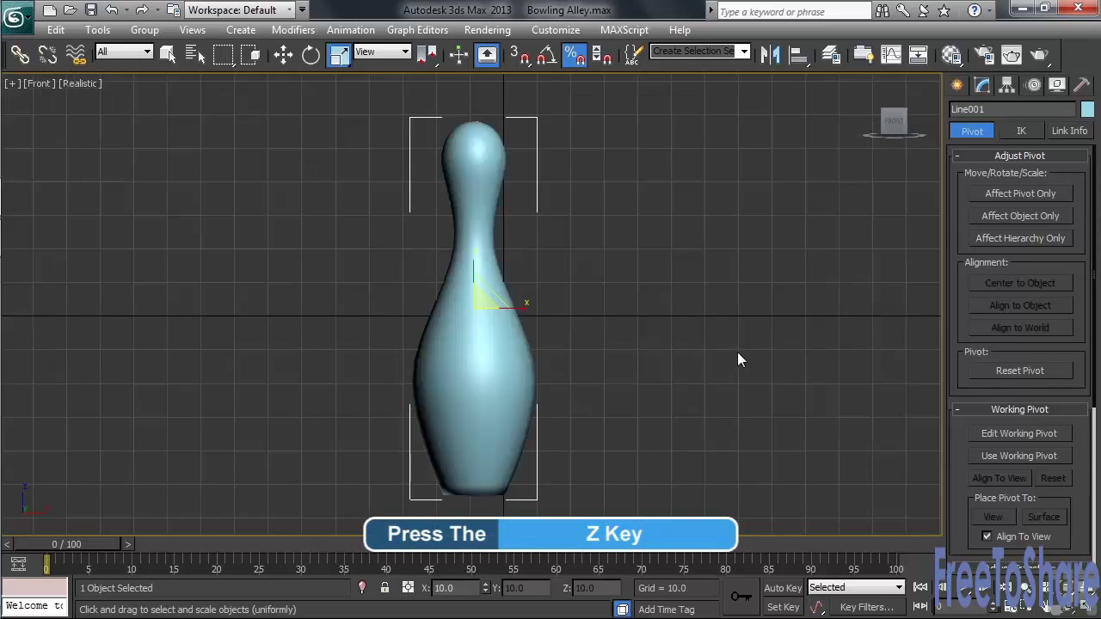
pyautogui.hotkey('alt', 'w')
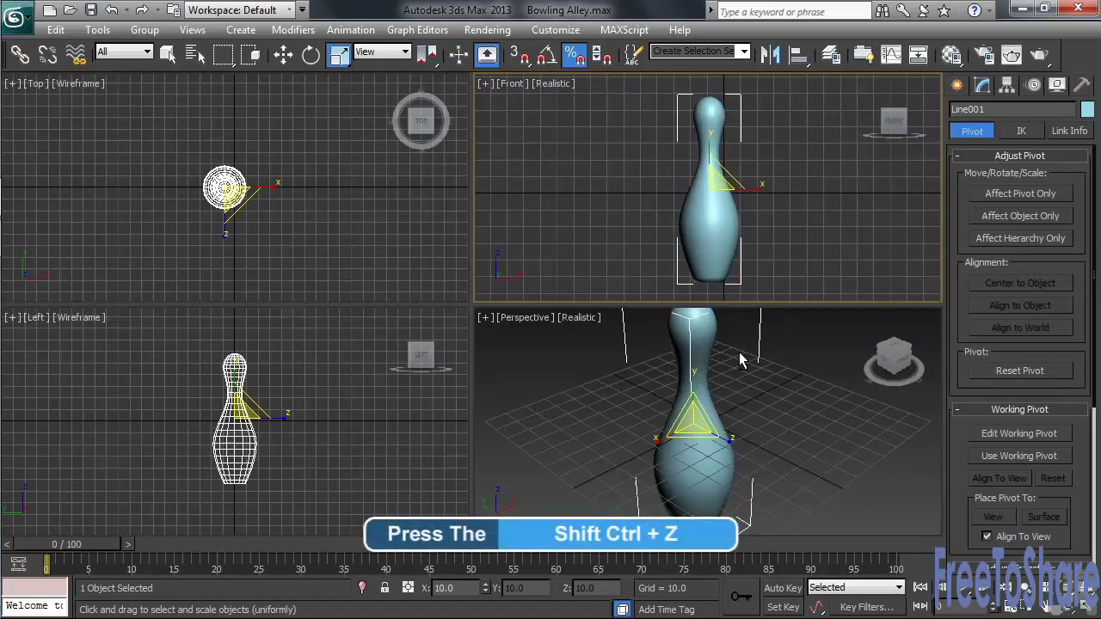
pyautogui.hotkey('ctrl', 'shift', 'z')
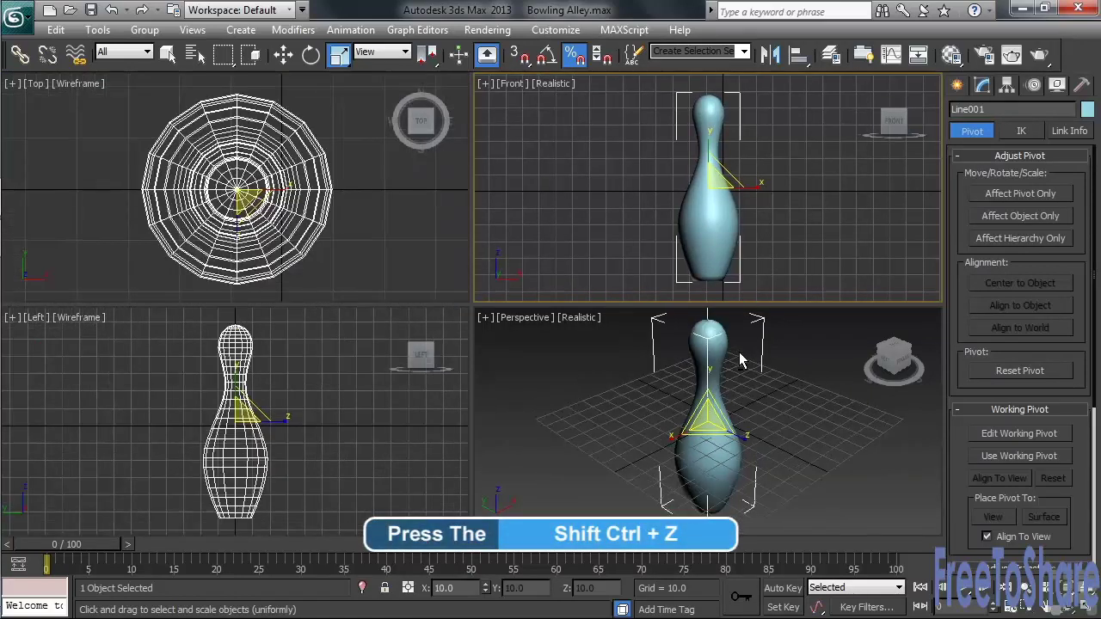
pyautogui.press('q')
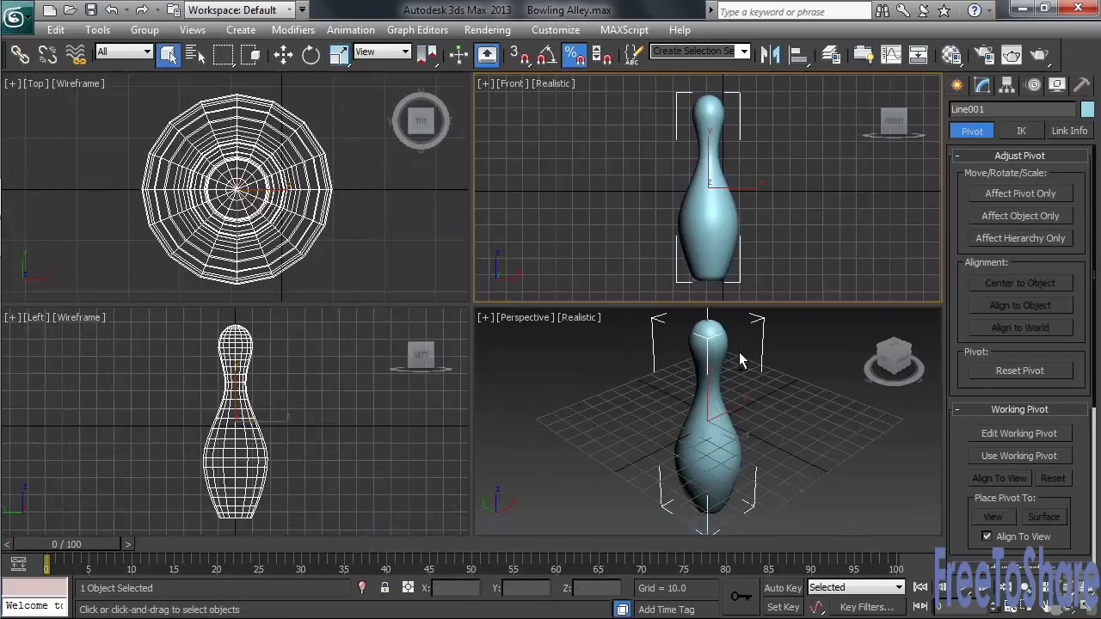
# Step: Raise the pin's Lathe segments from 16 to 35 and rename Line001 to Pin
pyautogui.click(982, 85)
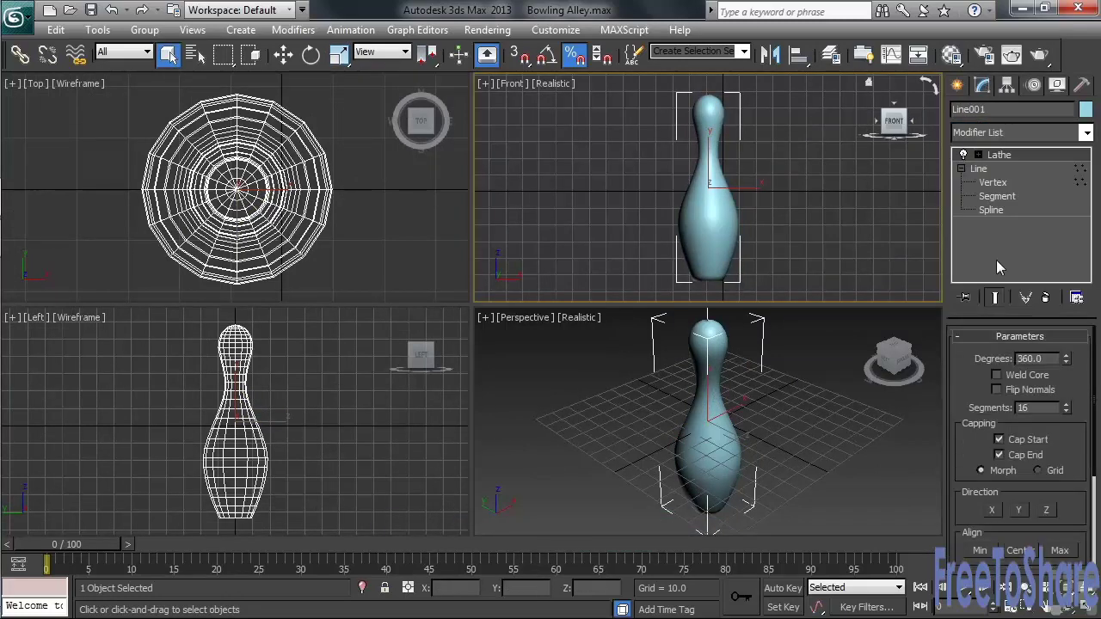
pyautogui.doubleClick(1025, 407)
pyautogui.write('35')
pyautogui.press('Return')
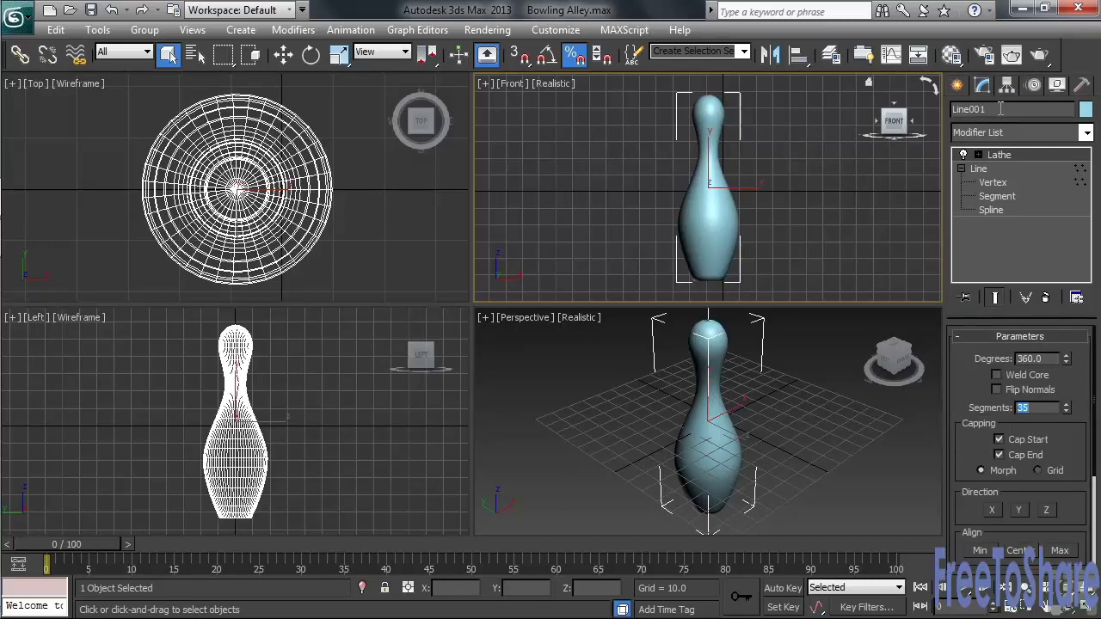
pyautogui.doubleClick(999, 109)
pyautogui.write('Pin')
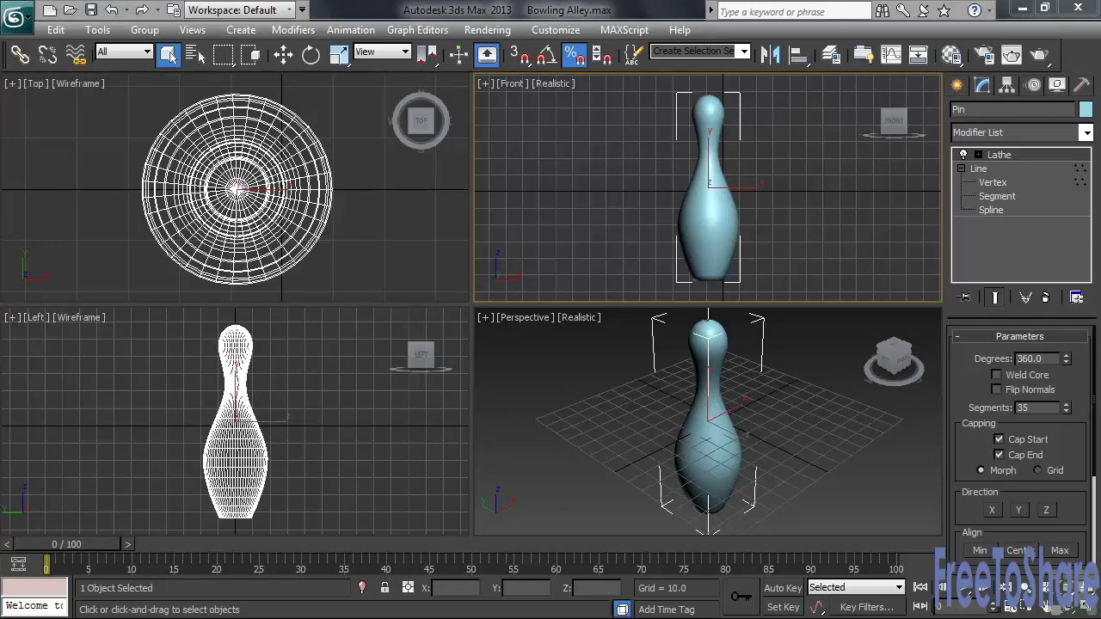
# Step: Drag out a standard-primitive sphere, Sphere001, in the Front viewport beside the pin
pyautogui.click(861, 264)
pyautogui.click(957, 86)
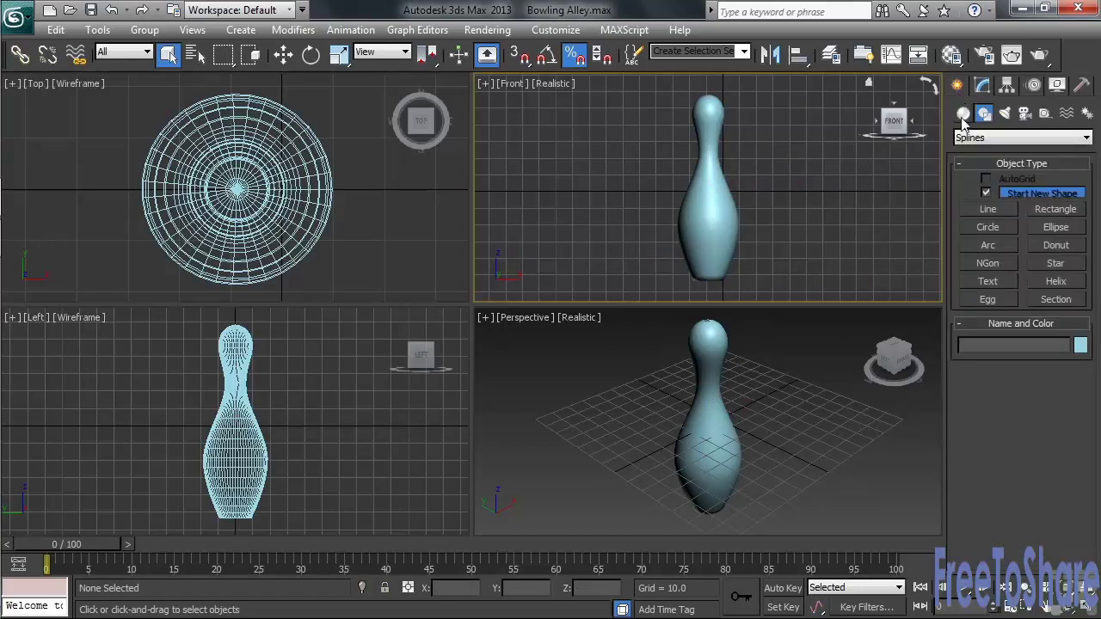
pyautogui.click(963, 113)
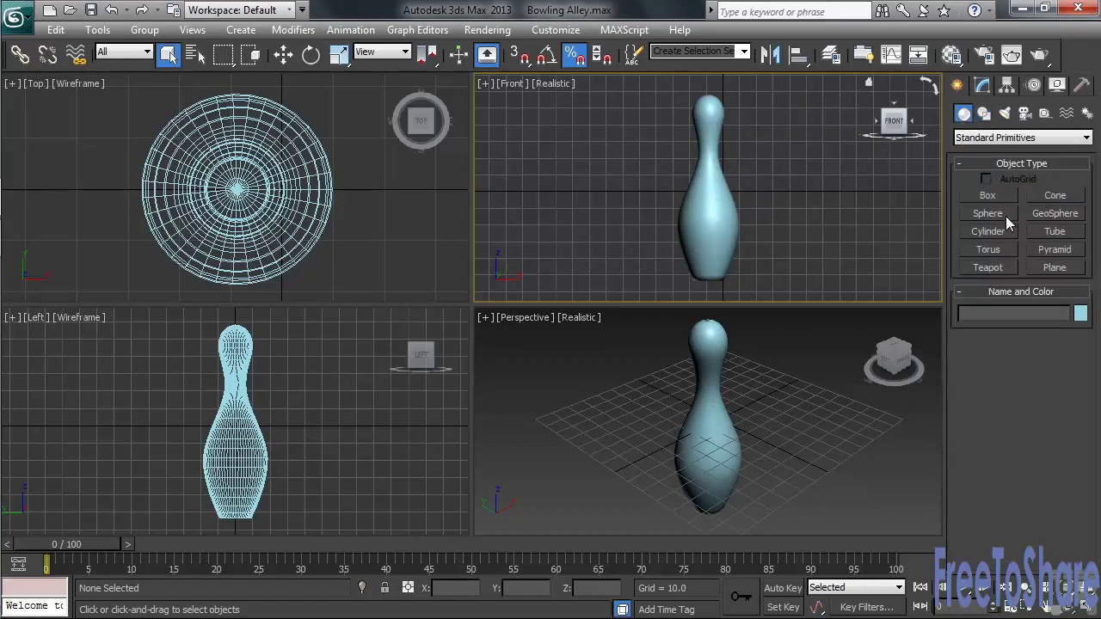
pyautogui.click(1006, 213)
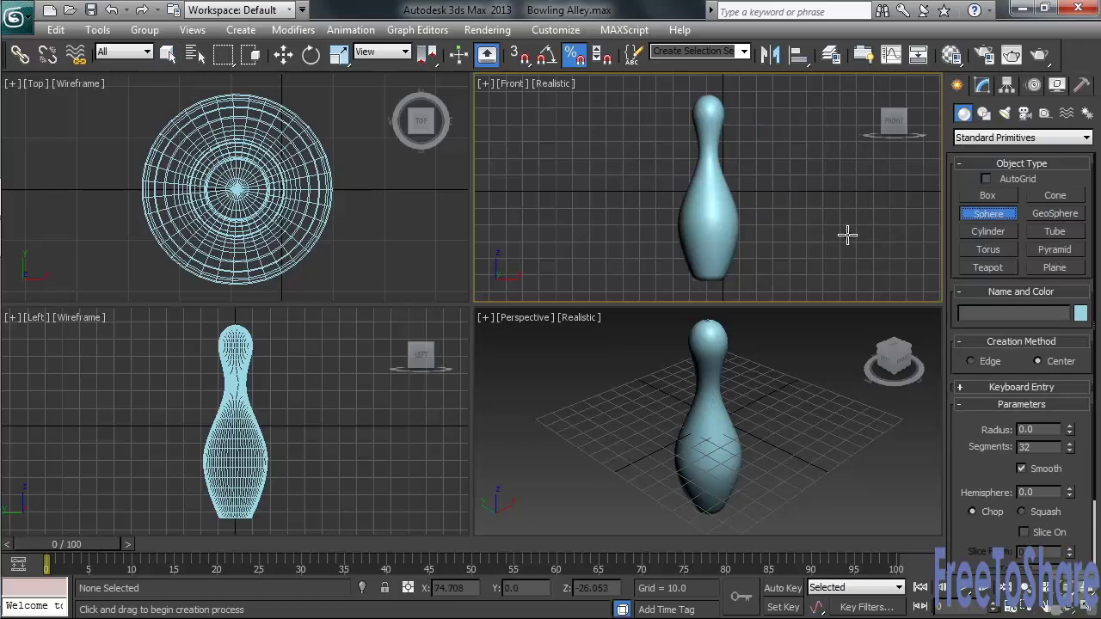
pyautogui.moveTo(803, 222); pyautogui.dragTo(843, 172)
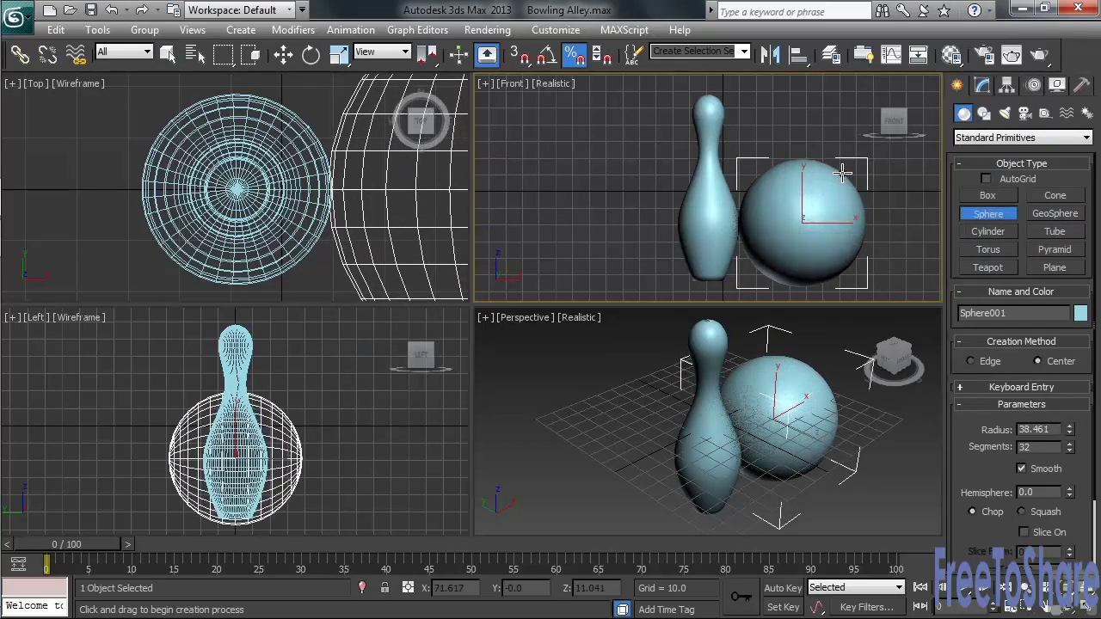
# Step: Set Sphere001's radius to 40 and its segments to 50
pyautogui.click(983, 86)
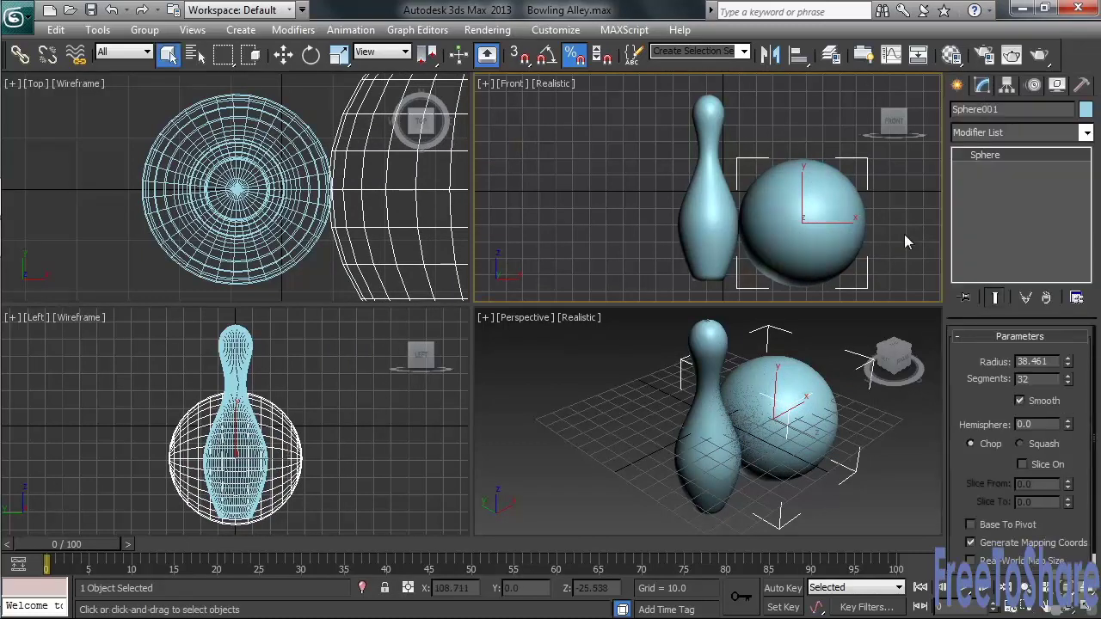
pyautogui.doubleClick(1039, 362)
pyautogui.write('40')
pyautogui.press('Tab')
pyautogui.write('50')
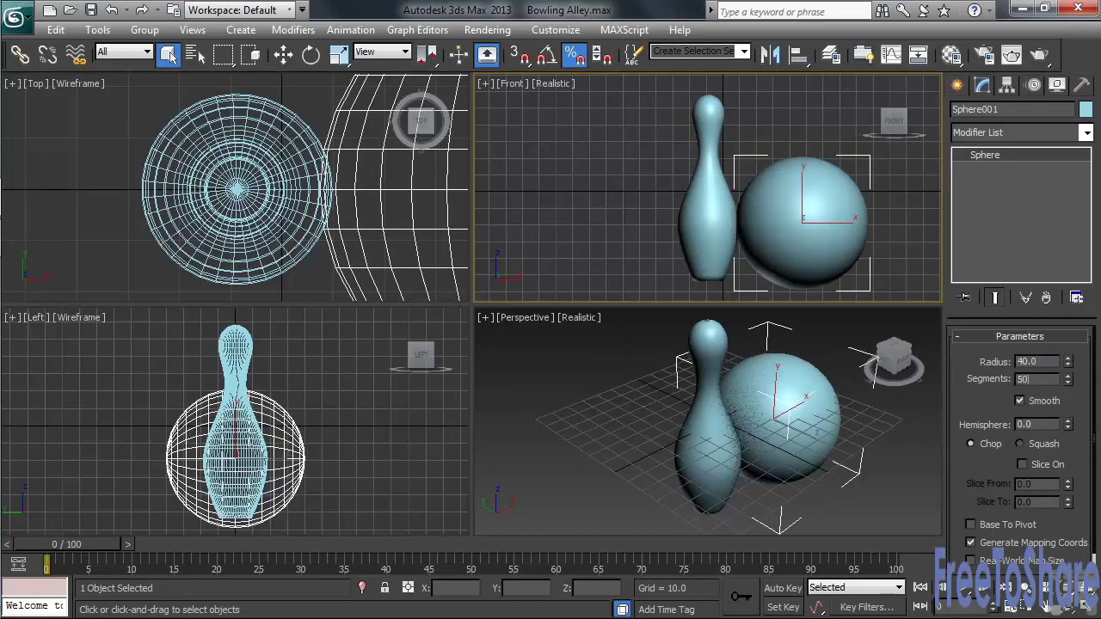
pyautogui.press('Return')
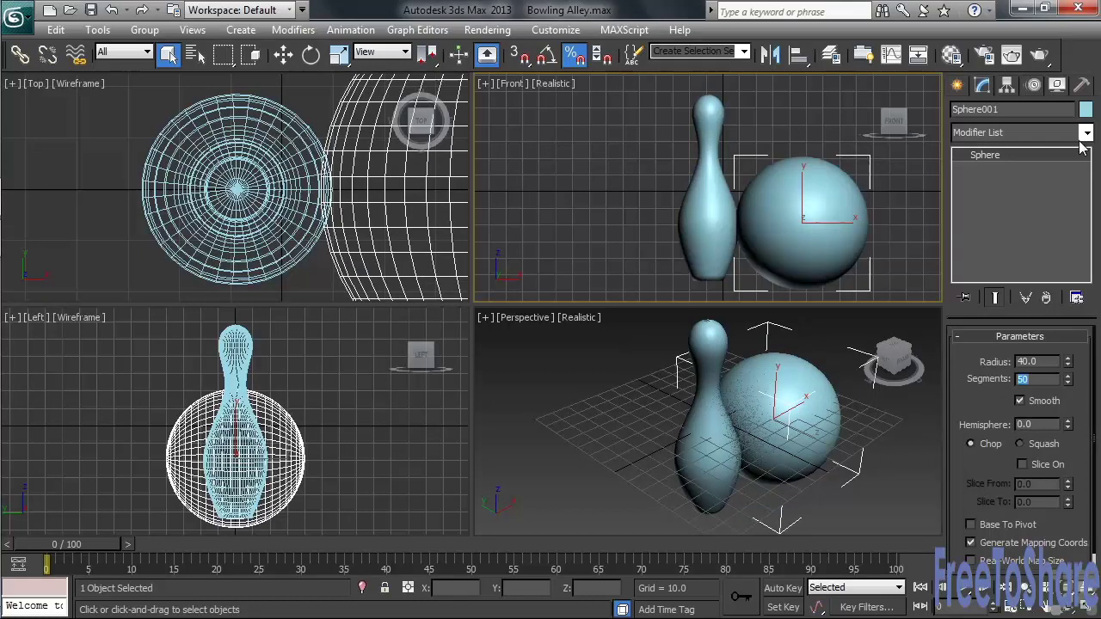
# Step: Change the sphere's object colour to light green
pyautogui.click(1085, 109)
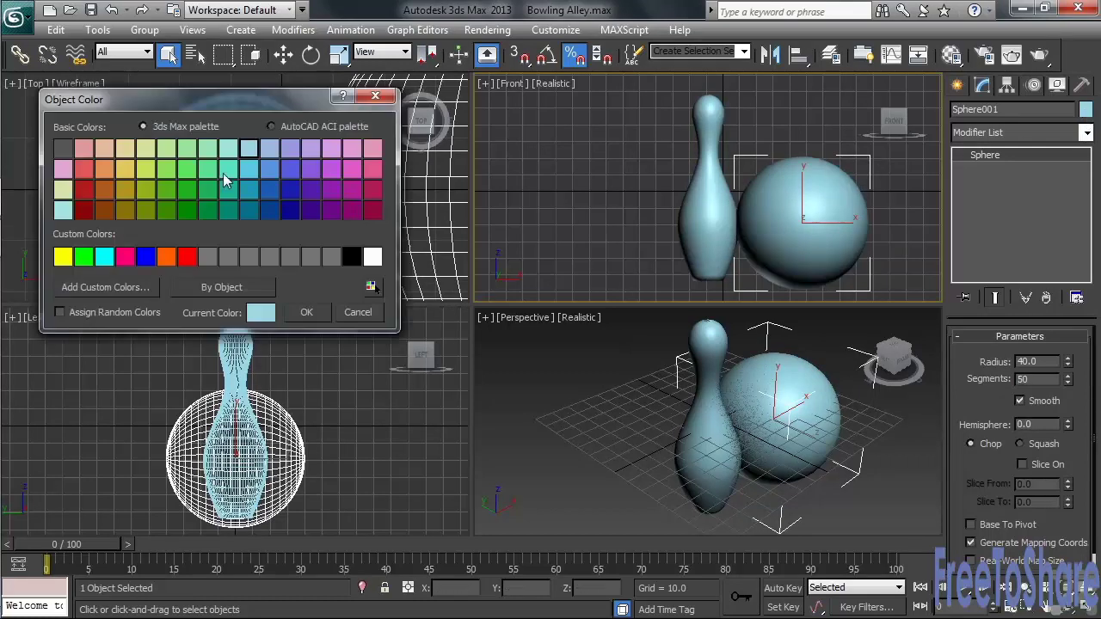
pyautogui.click(208, 149)
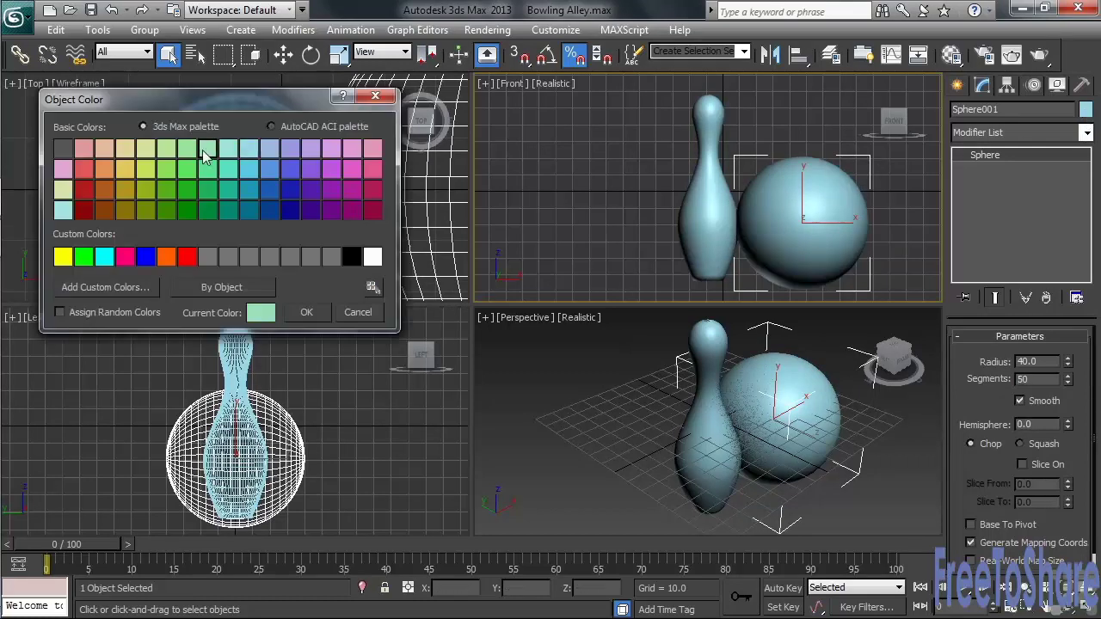
pyautogui.click(305, 312)
# Step: Maximize the Perspective viewport, zoom to the green sphere, and orbit around it
pyautogui.rightClick(613, 456)
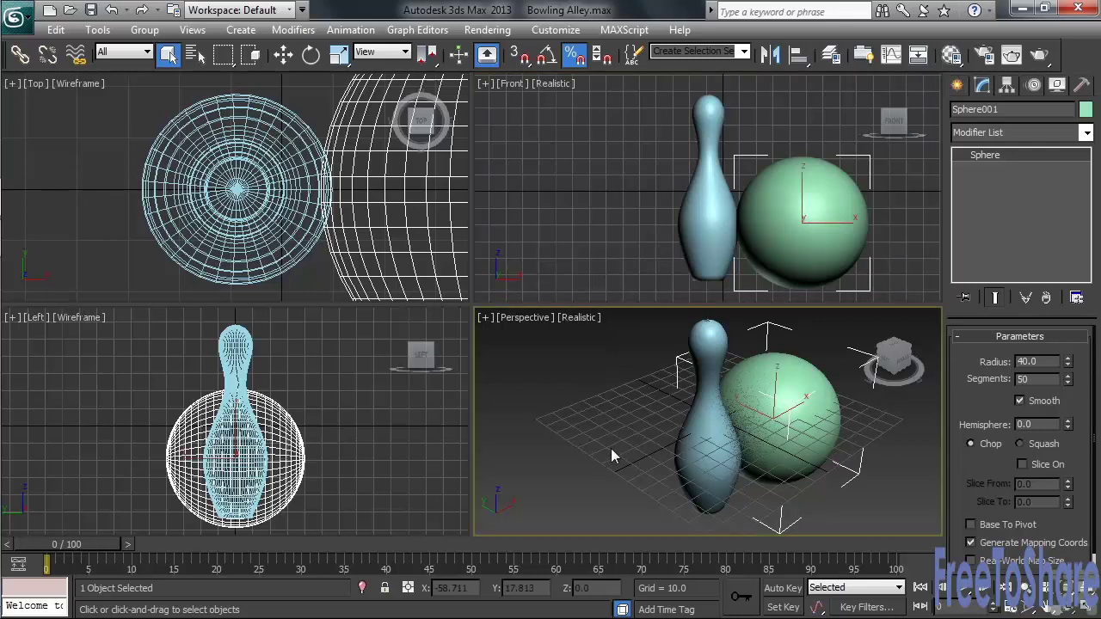
pyautogui.hotkey('alt', 'w')
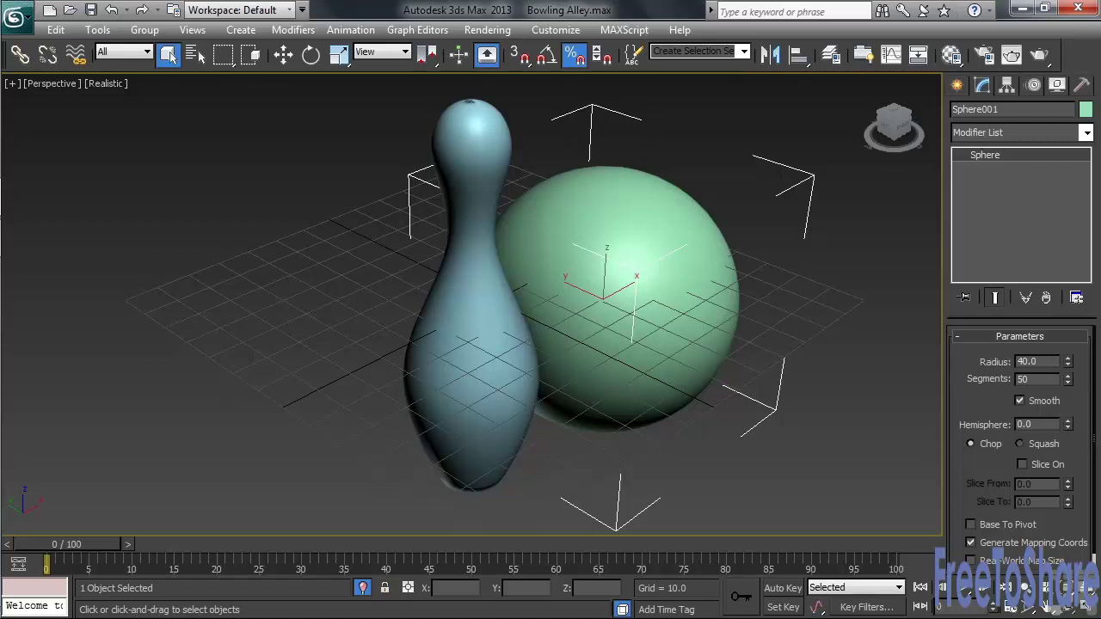
pyautogui.press('z')
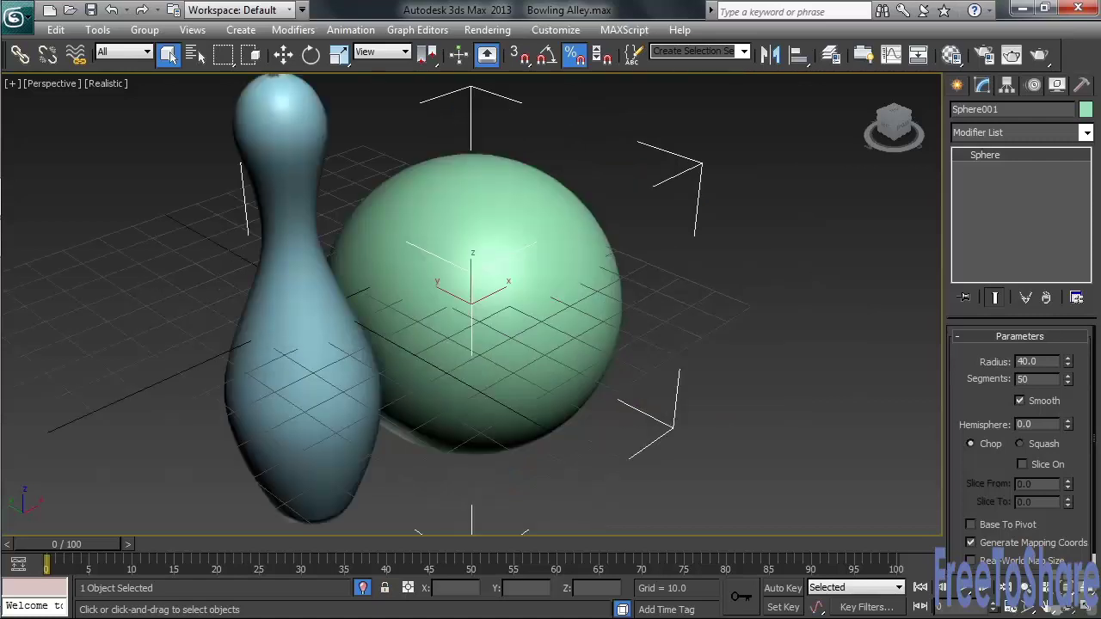
pyautogui.keyDown('alt'); pyautogui.moveTo(494, 413); pyautogui.dragTo(381, 401, button='middle'); pyautogui.keyUp('alt')
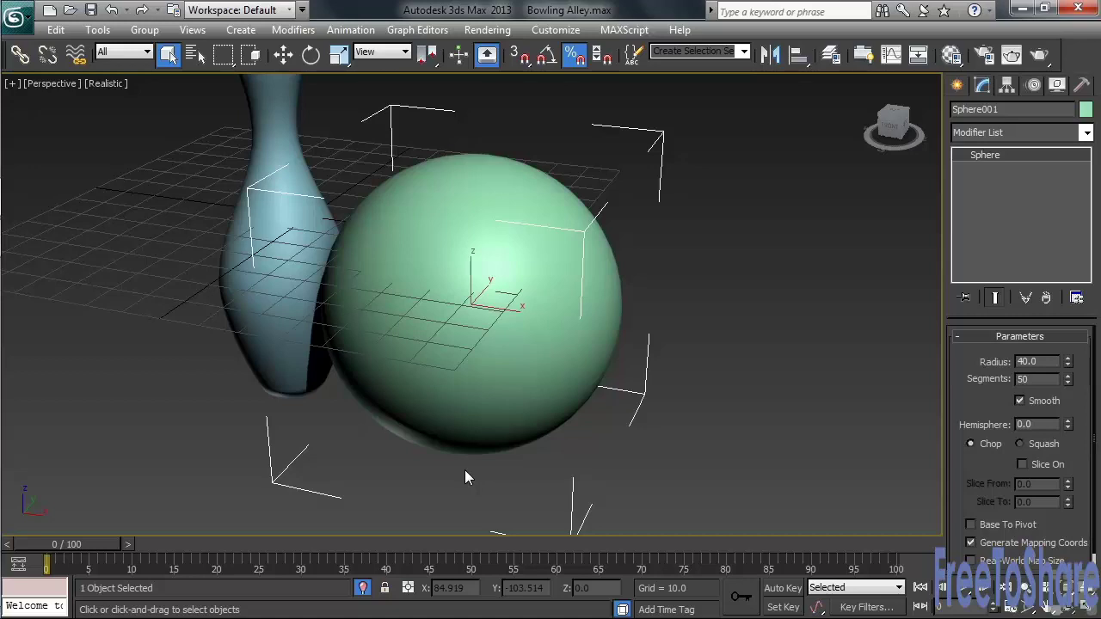
# Step: Start a new sphere with a darker green object colour
pyautogui.click(957, 86)
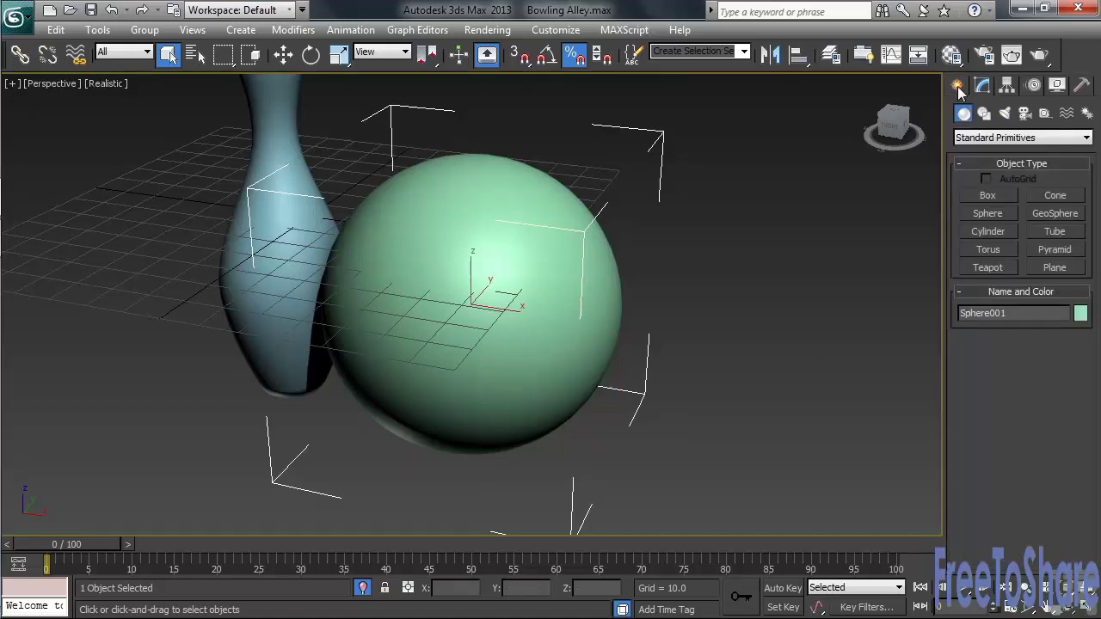
pyautogui.click(984, 214)
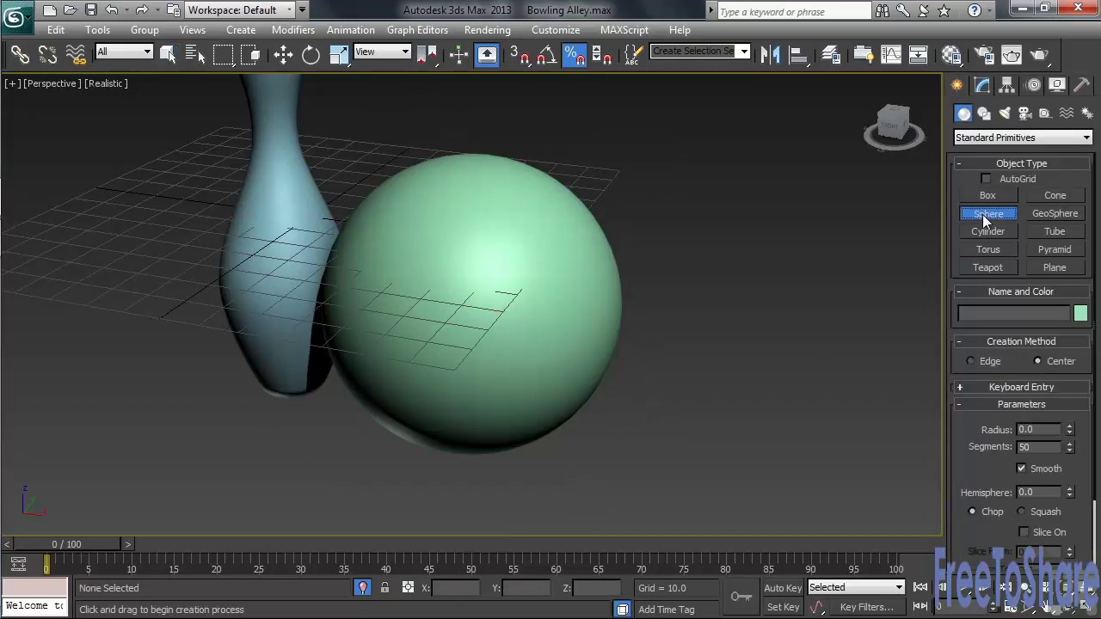
pyautogui.click(1080, 314)
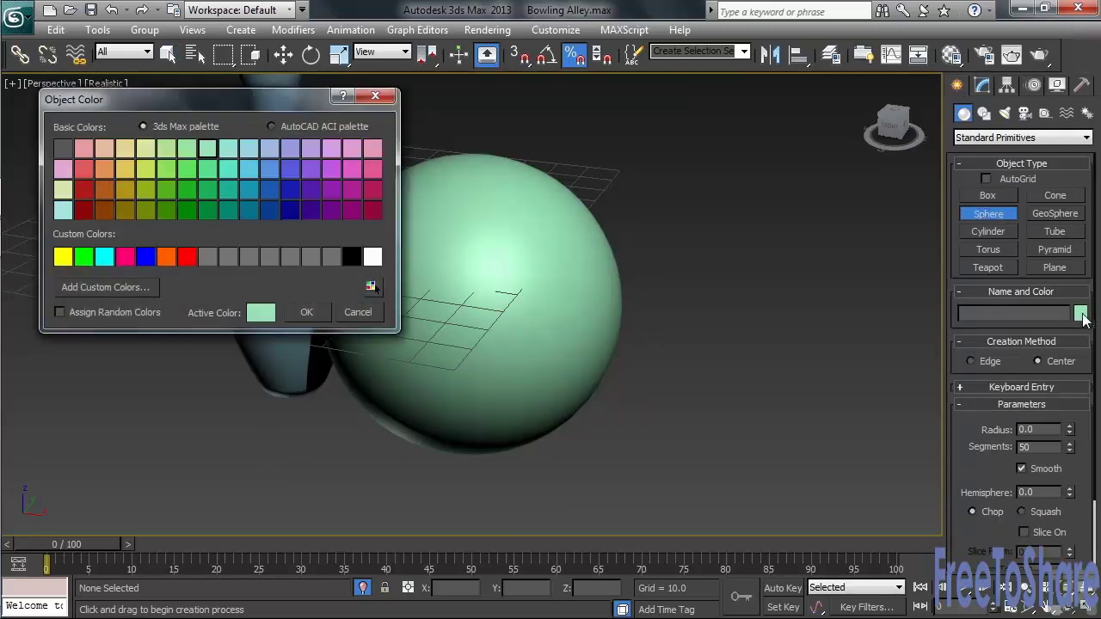
pyautogui.click(211, 190)
pyautogui.click(308, 312)
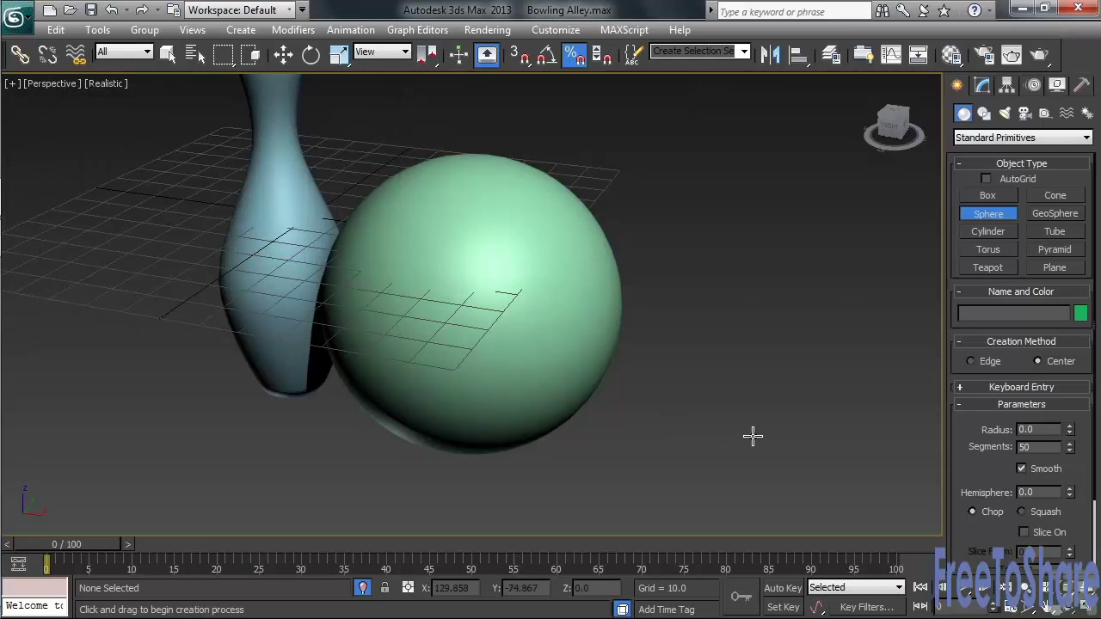
# Step: With AutoGrid on, place three small spheres on the ball: two side by side, one lower
pyautogui.click(986, 179)
pyautogui.moveTo(526, 297); pyautogui.dragTo(542, 294)
pyautogui.moveTo(568, 337)
pyautogui.keyDown('alt'); pyautogui.mouseDown(button='middle')
pyautogui.moveTo(542, 344)
pyautogui.moveTo(563, 324)
pyautogui.mouseUp(button='middle'); pyautogui.keyUp('alt')
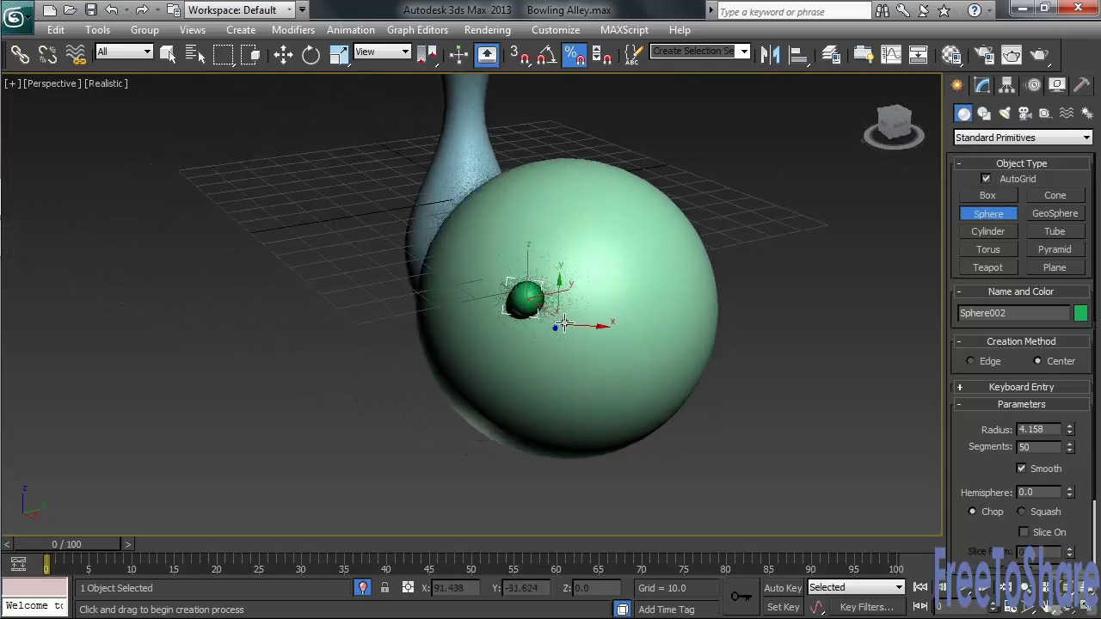
pyautogui.moveTo(612, 301); pyautogui.dragTo(623, 295)
pyautogui.moveTo(566, 396); pyautogui.dragTo(577, 385)
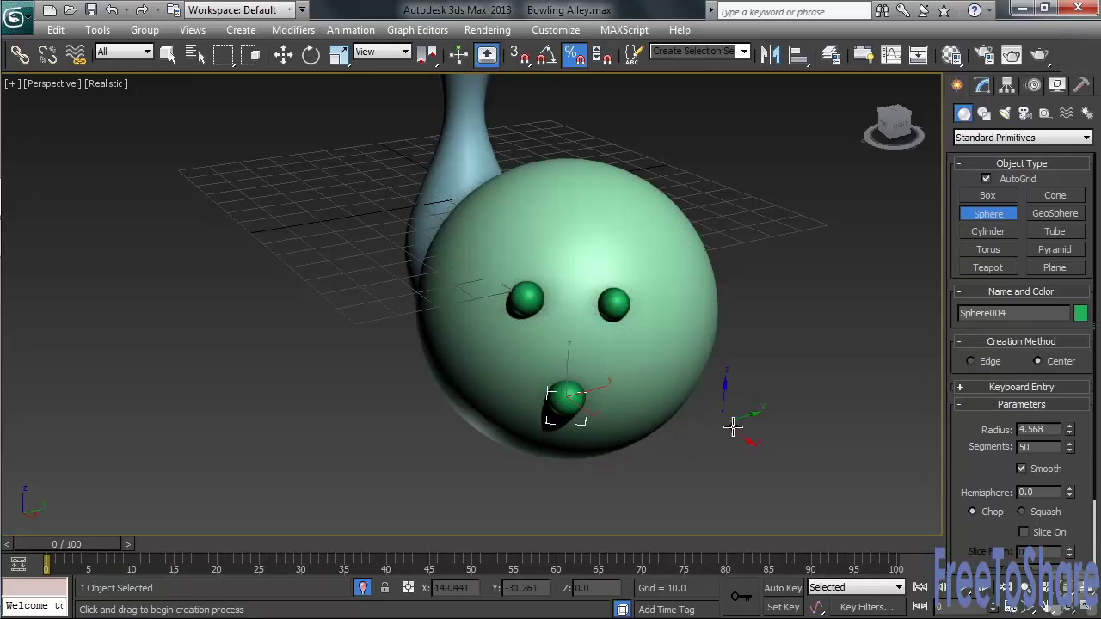
# Step: Turn AutoGrid off and set the radius of Sphere003 and Sphere002 to 4.5
pyautogui.click(987, 180)
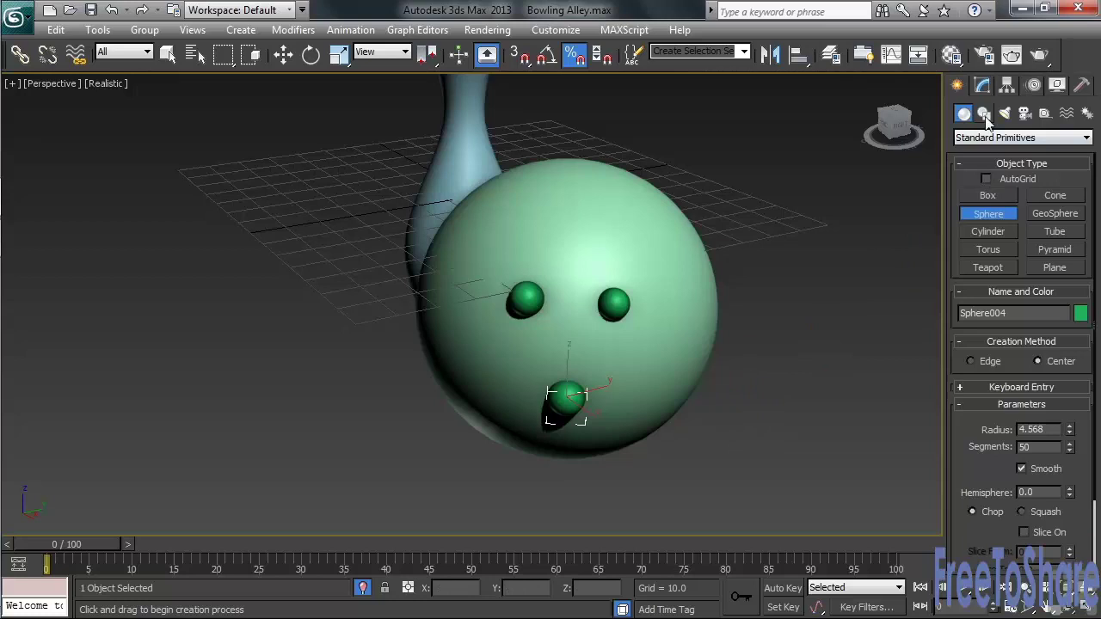
pyautogui.click(983, 84)
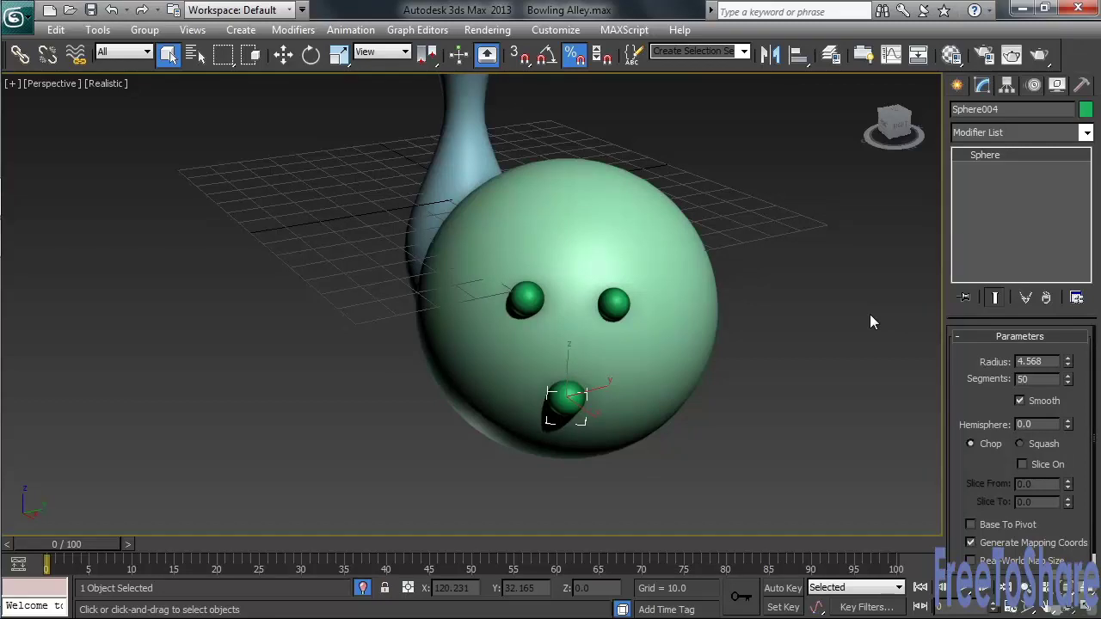
pyautogui.moveTo(1042, 361); pyautogui.dragTo(991, 361)
pyautogui.click(625, 308)
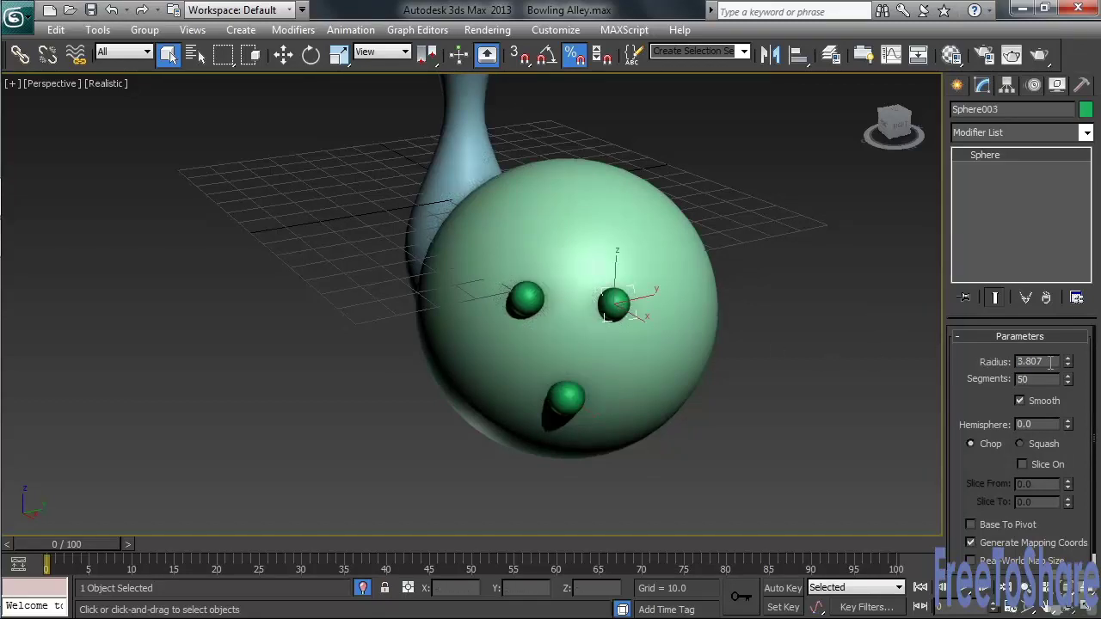
pyautogui.moveTo(1051, 361); pyautogui.dragTo(972, 359)
pyautogui.write('4.5')
pyautogui.press('Return')
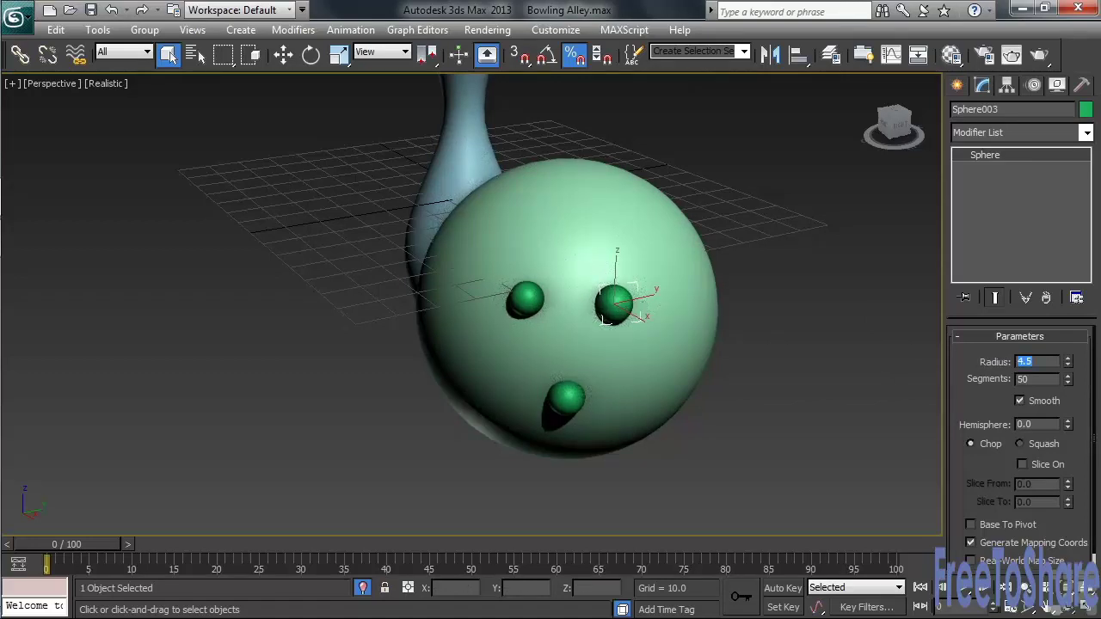
pyautogui.click(524, 299)
pyautogui.moveTo(1051, 361); pyautogui.dragTo(970, 361)
pyautogui.write('4.5')
pyautogui.press('Return')
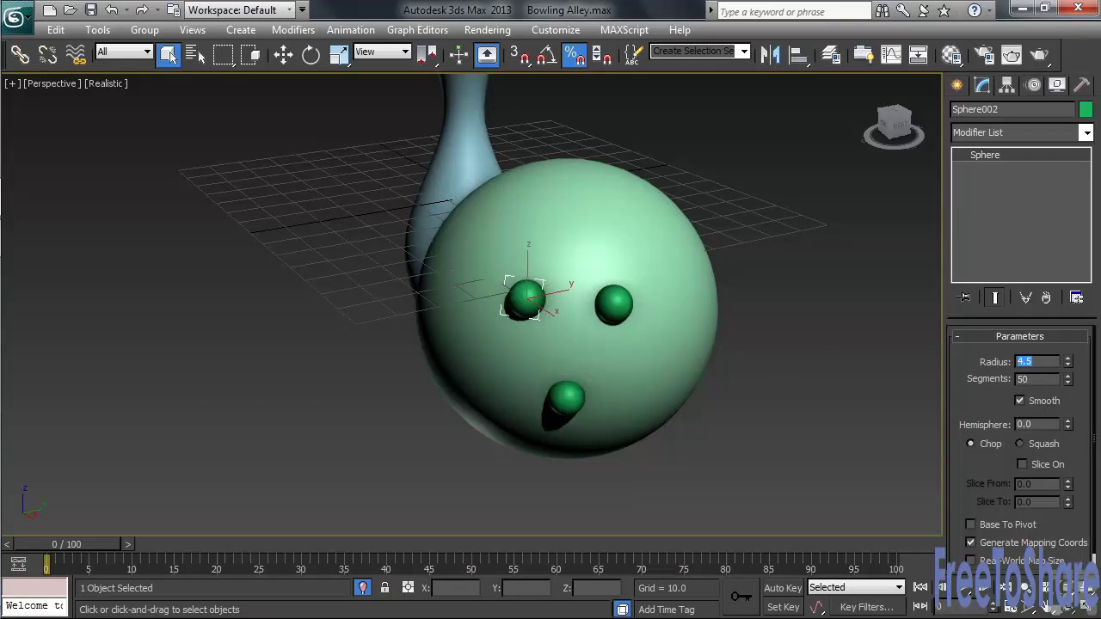
# Step: Scale in Local coordinates, stretching the upper-left small sphere to triple length along Z
pyautogui.click(342, 62)
pyautogui.click(408, 53)
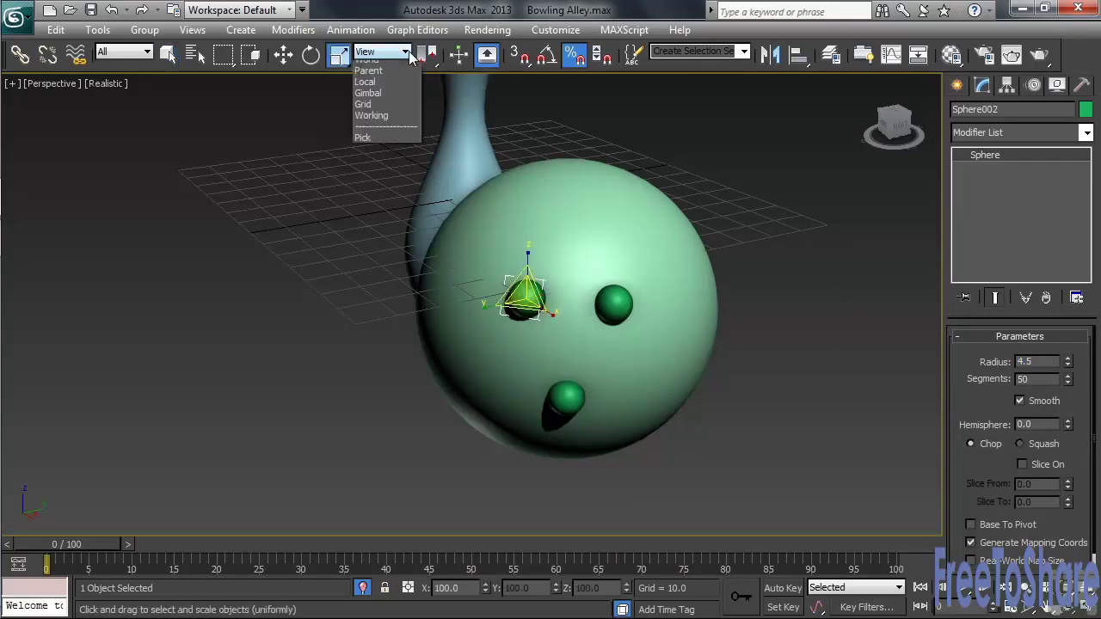
pyautogui.click(396, 113)
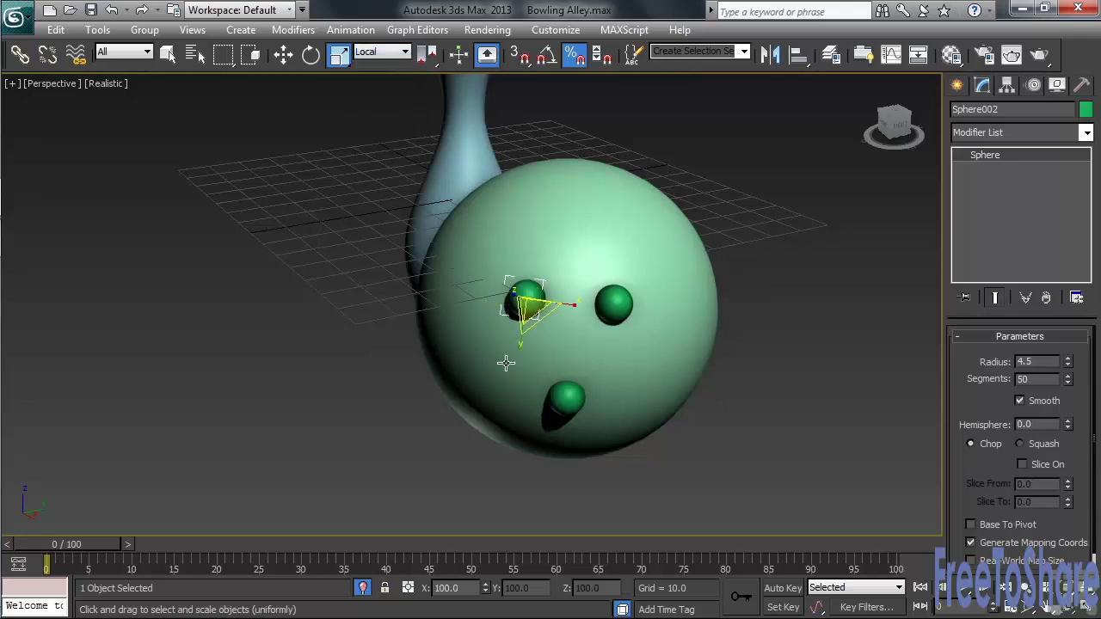
pyautogui.keyDown('alt'); pyautogui.moveTo(506, 363); pyautogui.dragTo(645, 353, button='middle'); pyautogui.keyUp('alt')
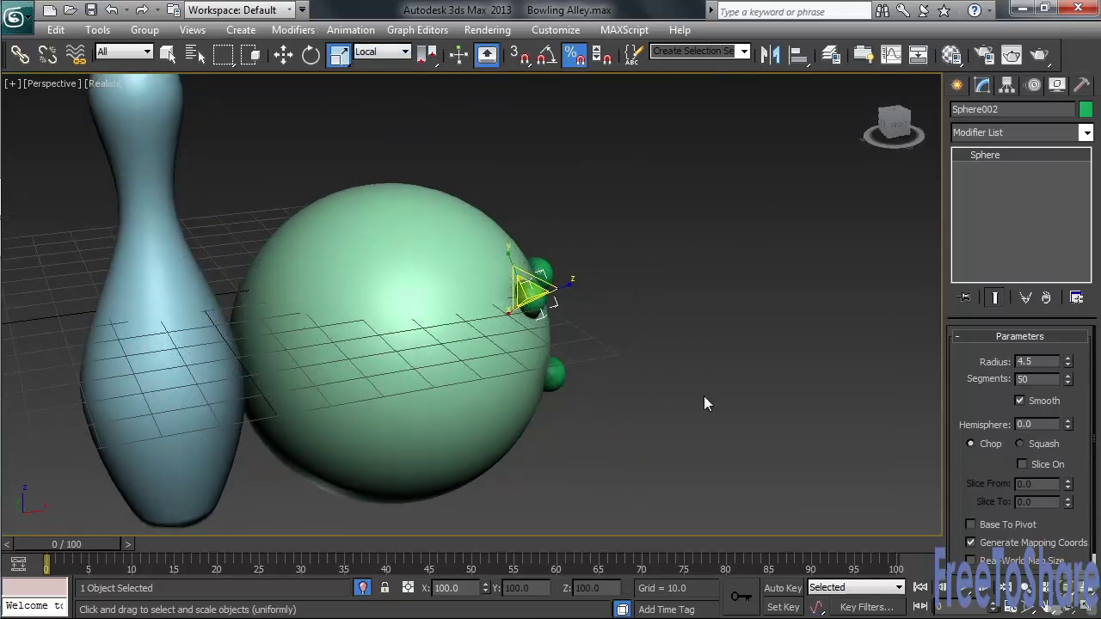
pyautogui.moveTo(563, 277); pyautogui.dragTo(684, 249)
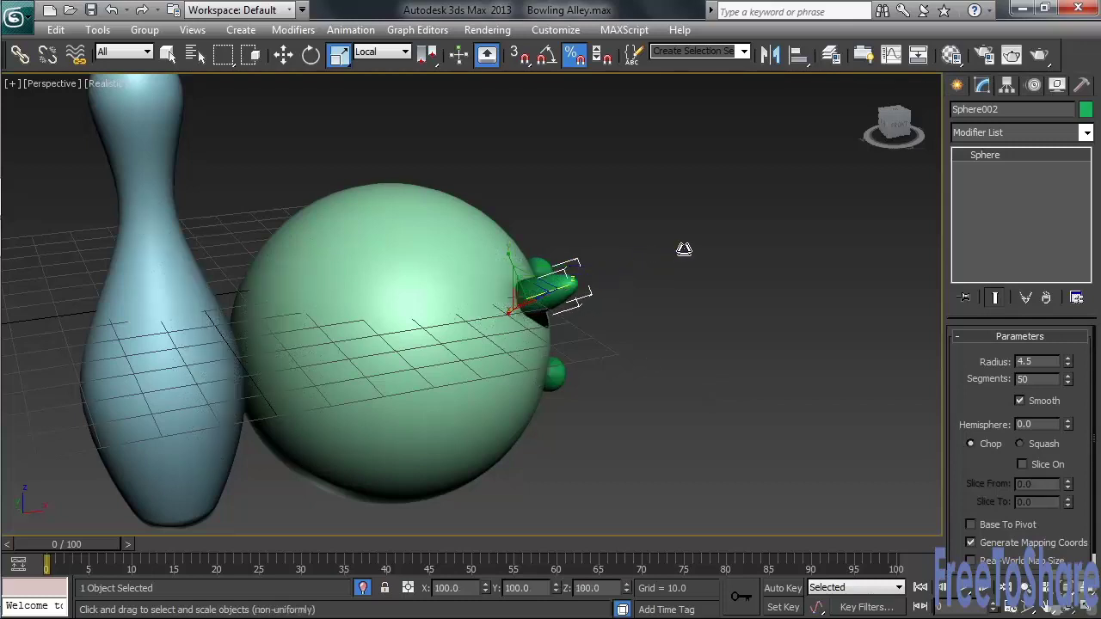
# Step: Stretch the lower and upper-right small spheres along Z into pegs
pyautogui.click(557, 373)
pyautogui.keyDown('alt'); pyautogui.moveTo(593, 359); pyautogui.dragTo(572, 372, button='middle'); pyautogui.keyUp('alt')
pyautogui.moveTo(584, 387); pyautogui.dragTo(699, 438)
pyautogui.rightClick(699, 438)
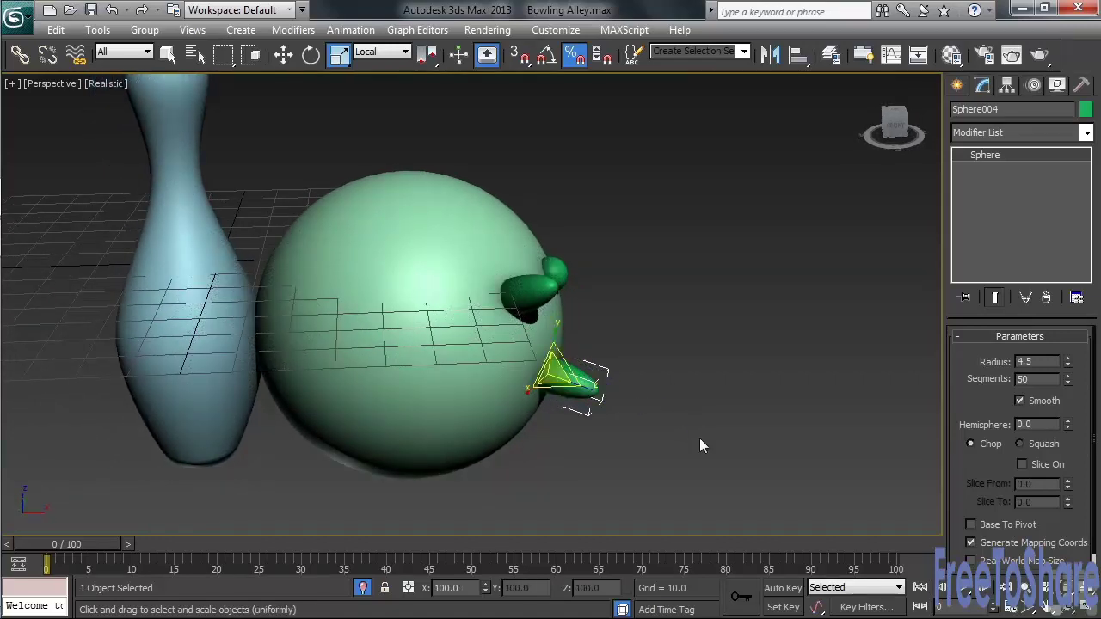
pyautogui.keyDown('alt'); pyautogui.moveTo(654, 342); pyautogui.dragTo(624, 349, button='middle'); pyautogui.keyUp('alt')
pyautogui.click(570, 284)
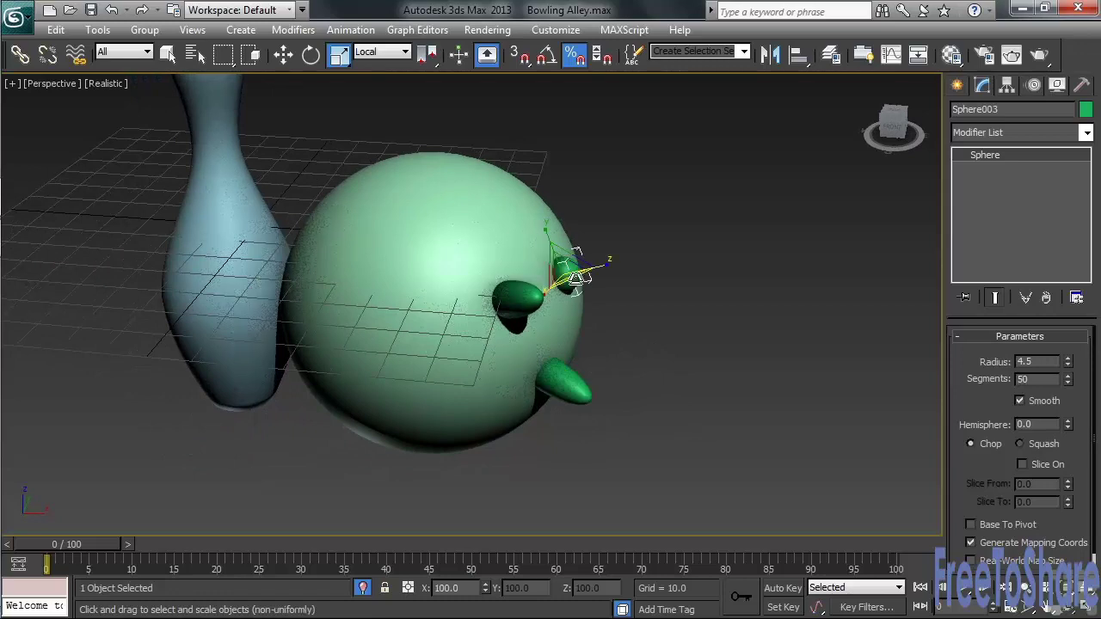
pyautogui.moveTo(602, 263); pyautogui.dragTo(716, 251)
pyautogui.rightClick(715, 251)
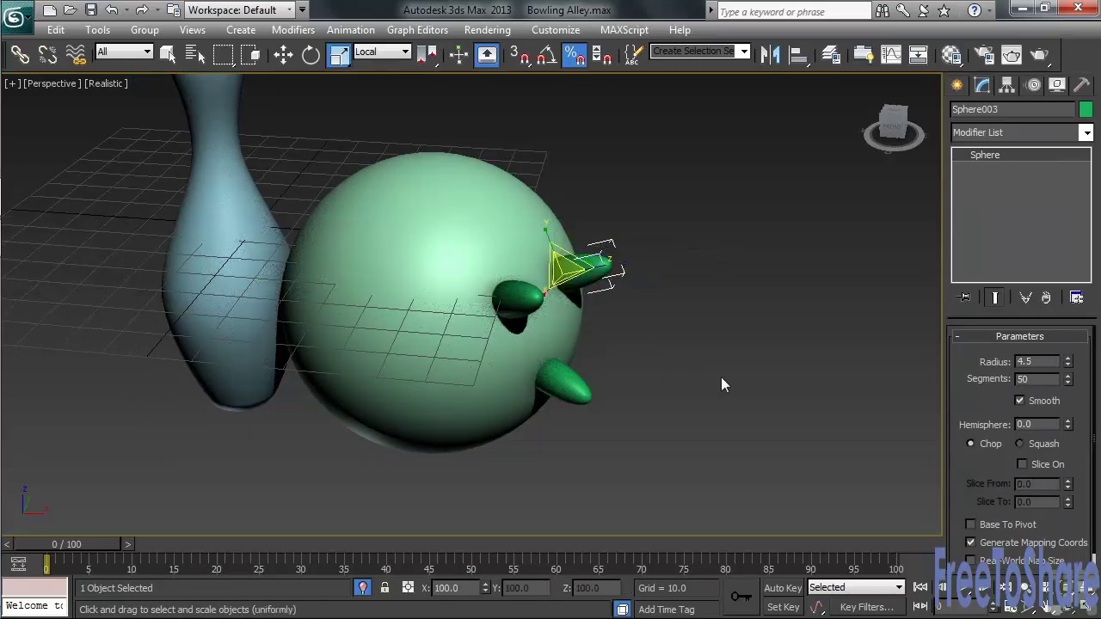
# Step: Select Sphere001 and start a ProBoolean compound object with the Subtraction operation
pyautogui.press('q')
pyautogui.click(462, 246)
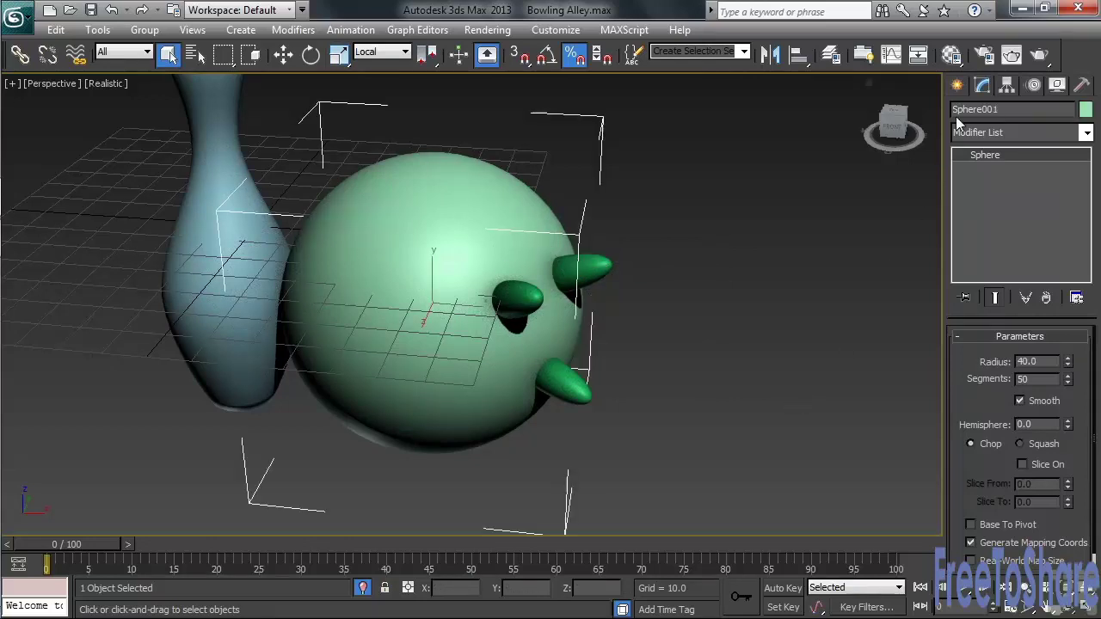
pyautogui.click(958, 91)
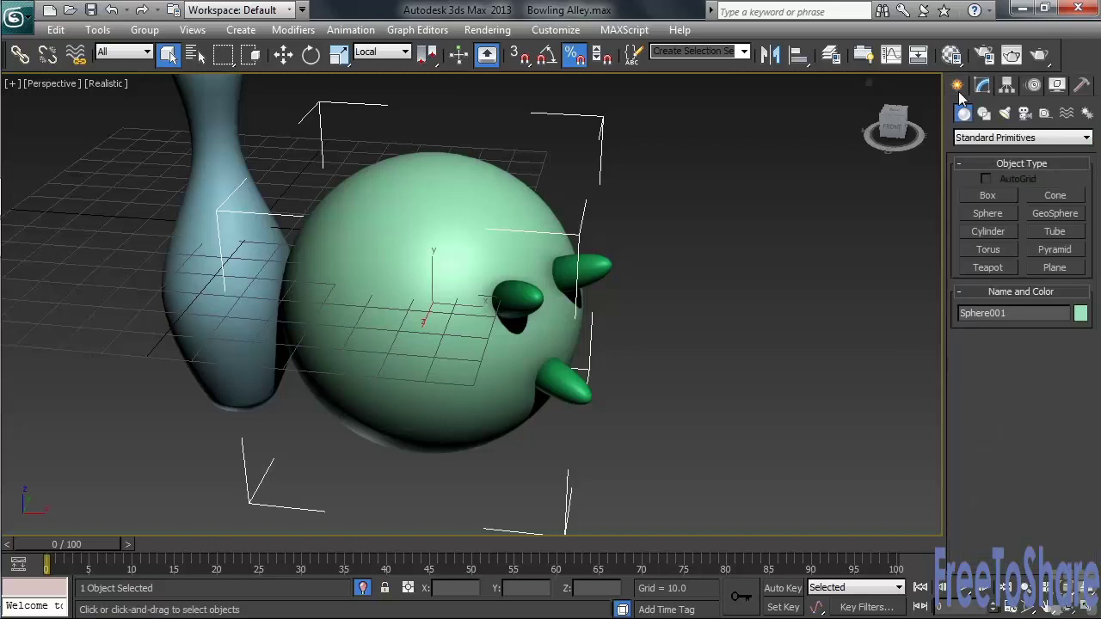
pyautogui.click(1083, 139)
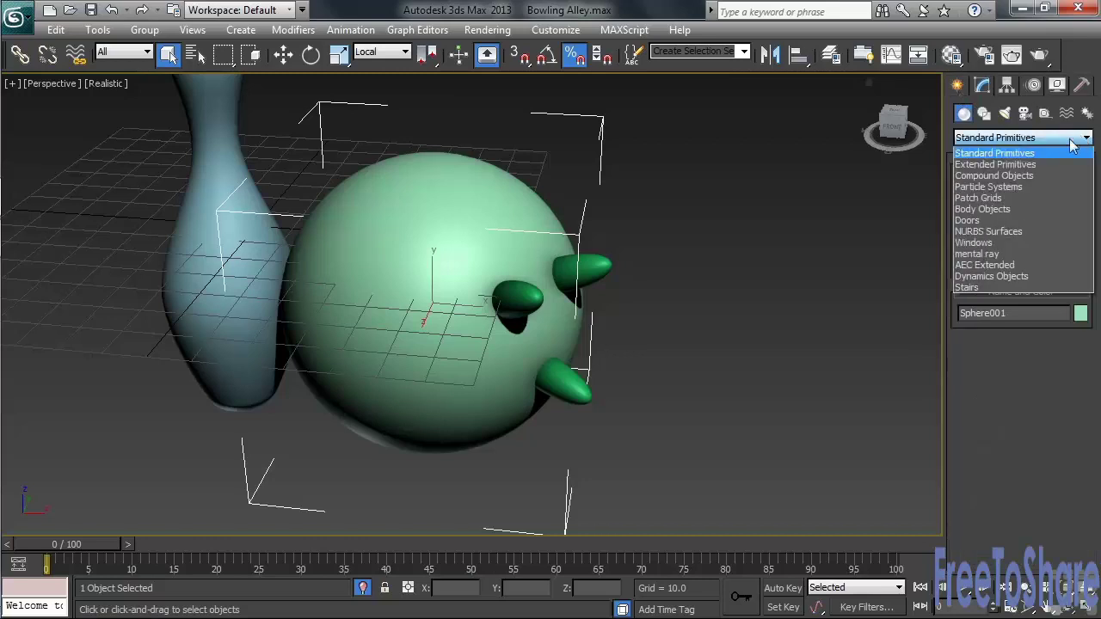
pyautogui.click(1054, 176)
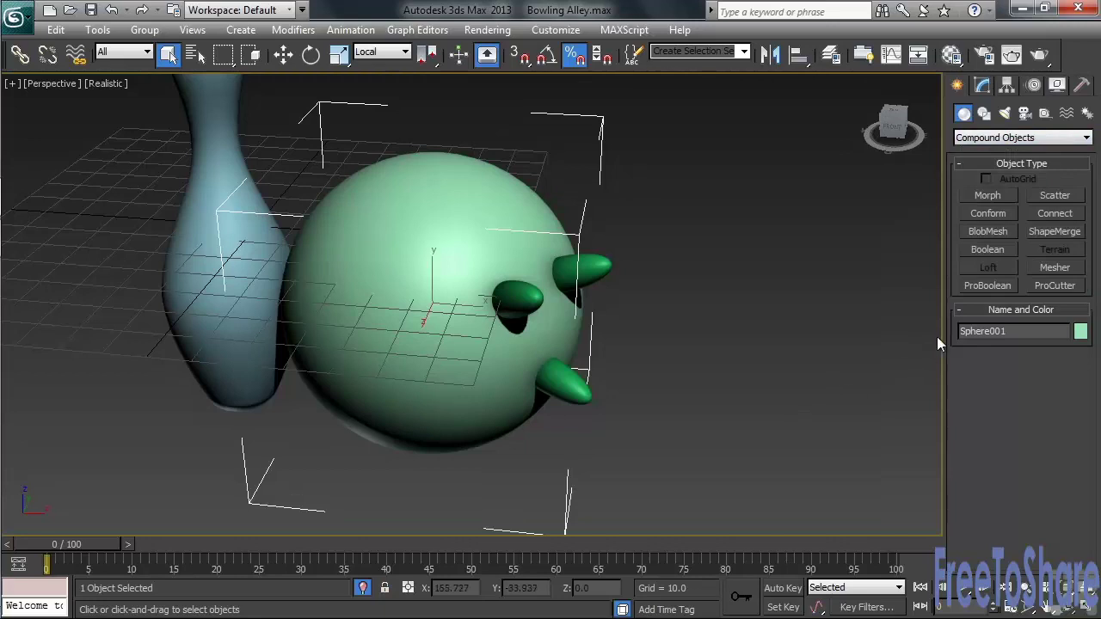
pyautogui.click(1003, 288)
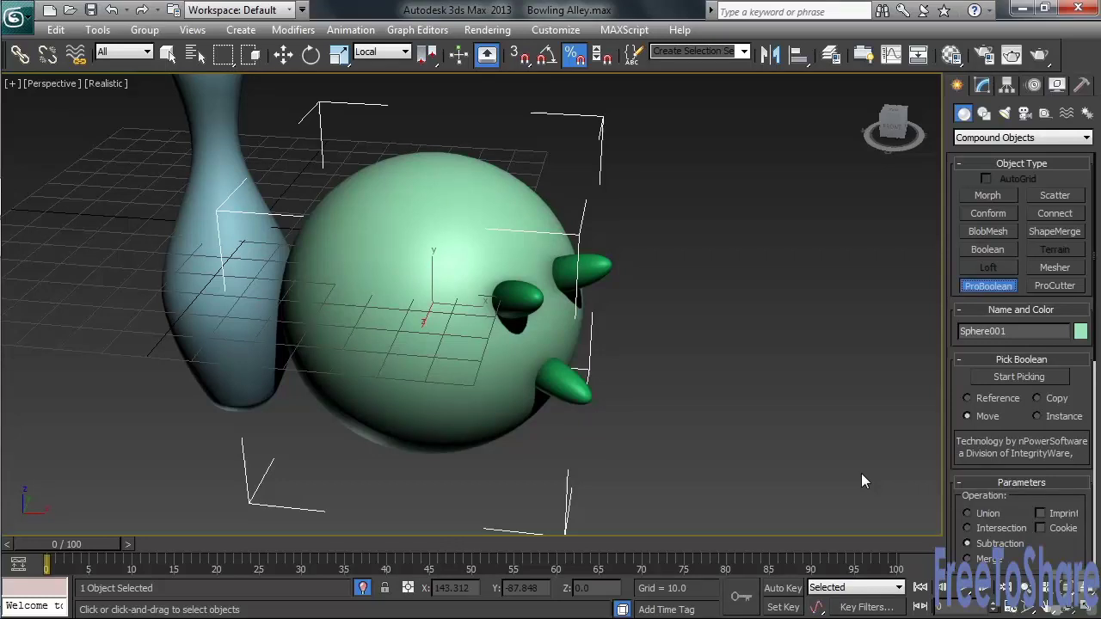
# Step: Subtract the three pegs from Sphere001 to cut the finger holes, then orbit to inspect them
pyautogui.click(1010, 381)
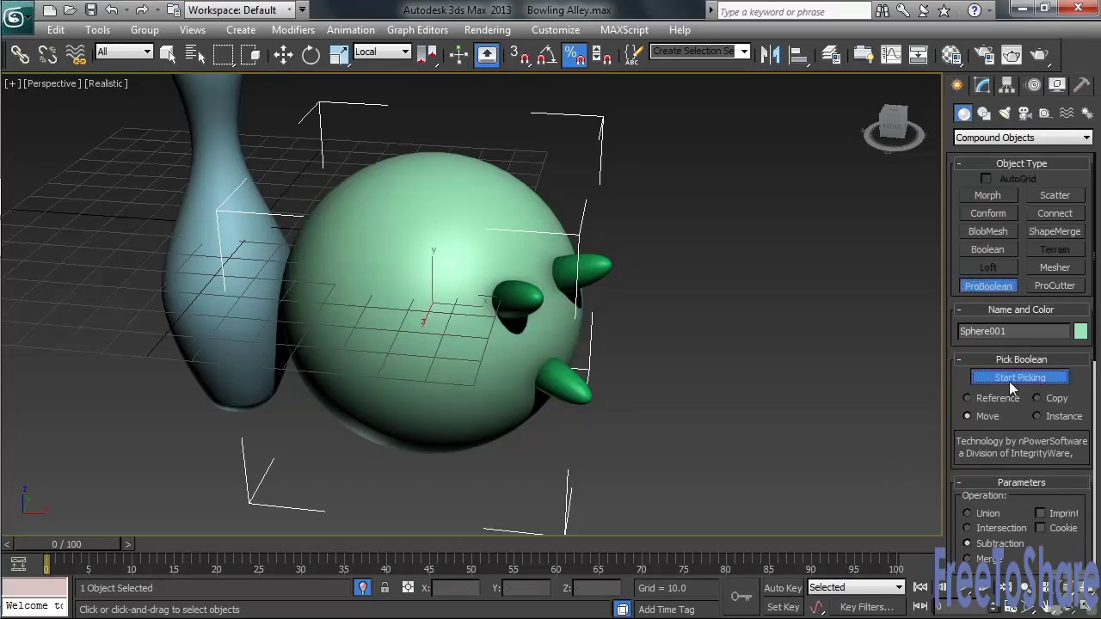
pyautogui.click(529, 300)
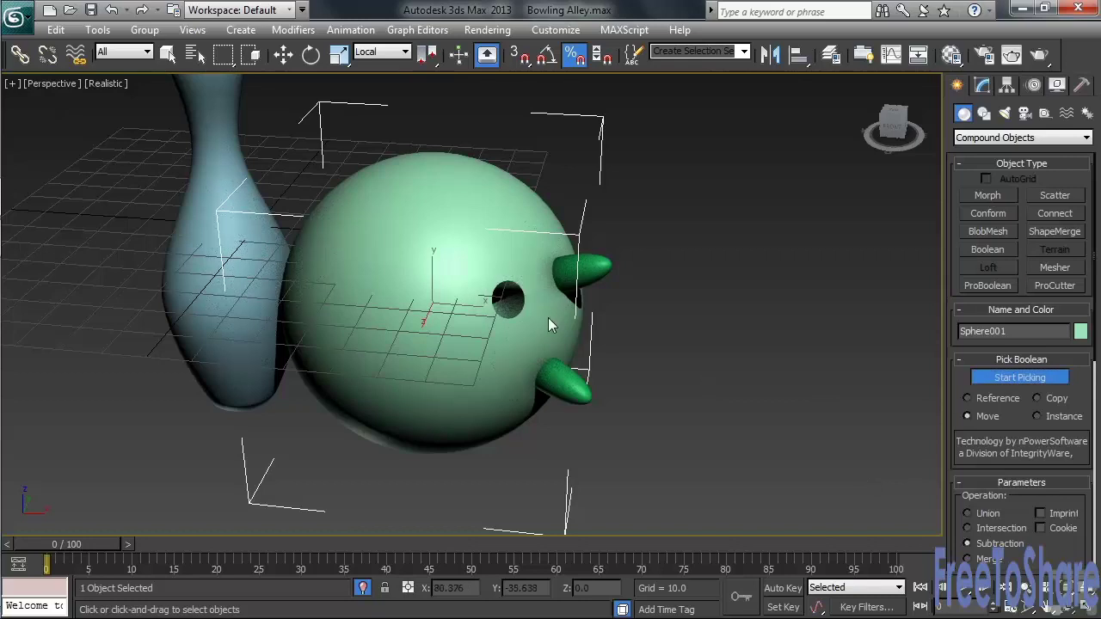
pyautogui.click(584, 394)
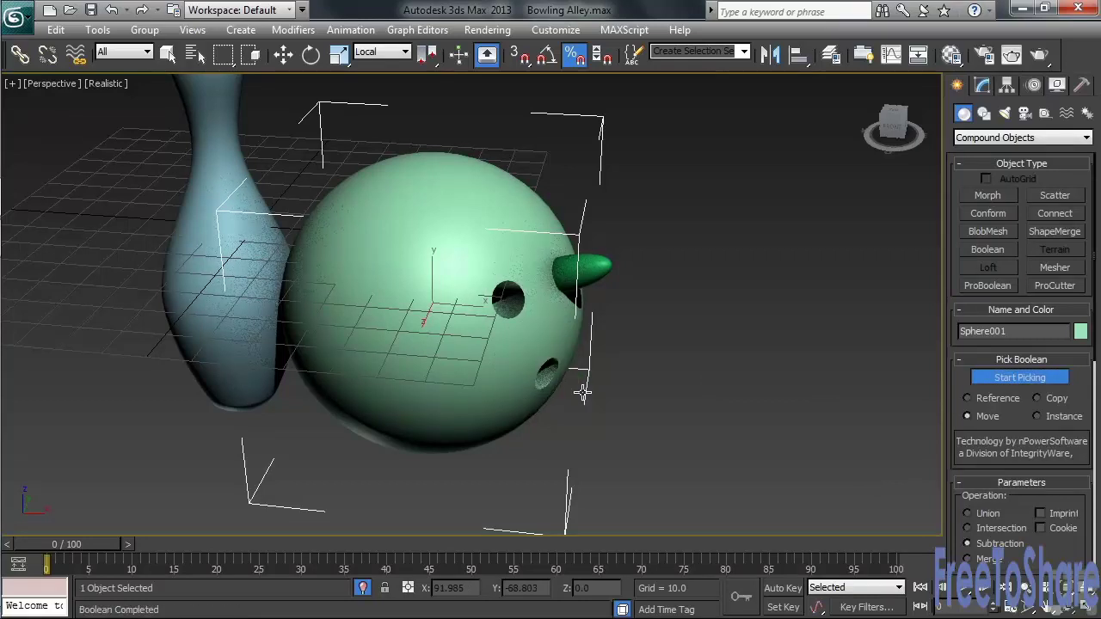
pyautogui.click(587, 269)
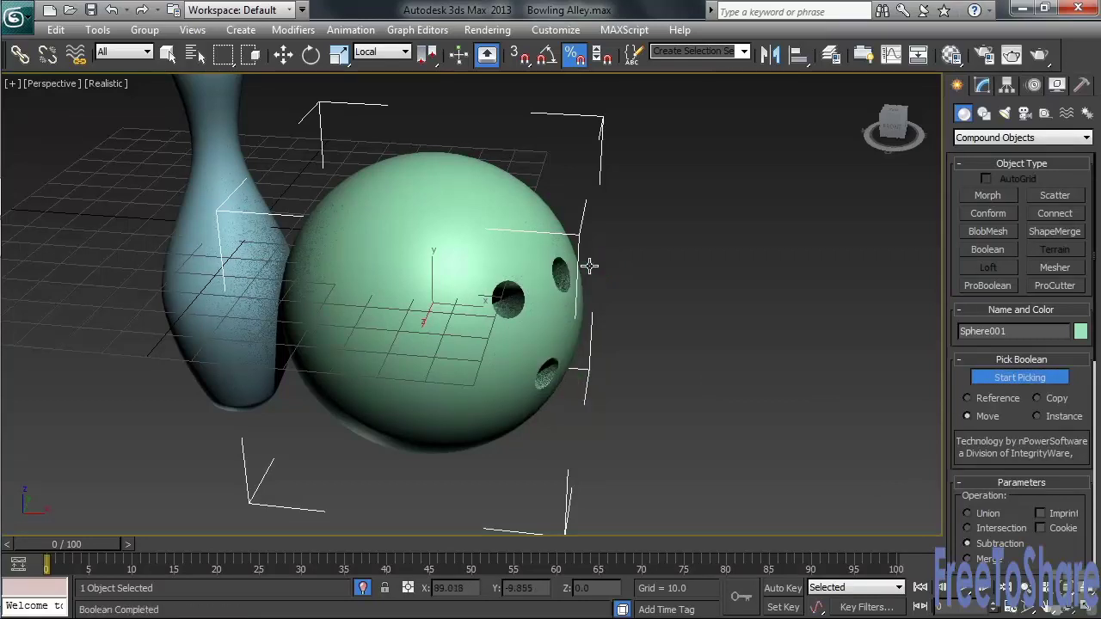
pyautogui.click(1020, 378)
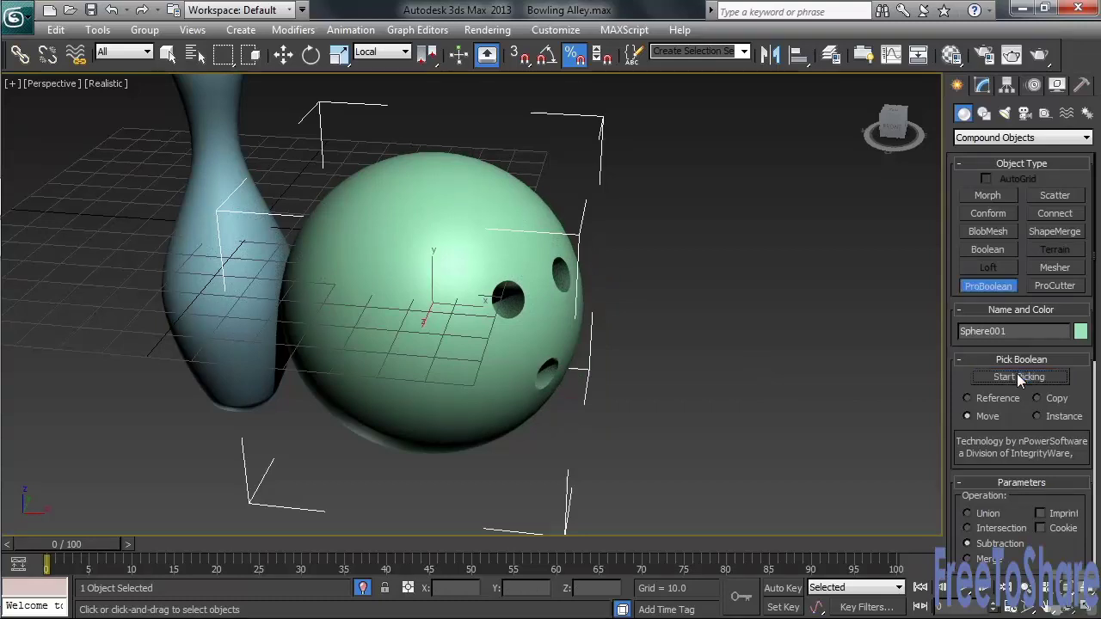
pyautogui.keyDown('alt'); pyautogui.moveTo(687, 396); pyautogui.dragTo(536, 386, button='middle'); pyautogui.keyUp('alt')
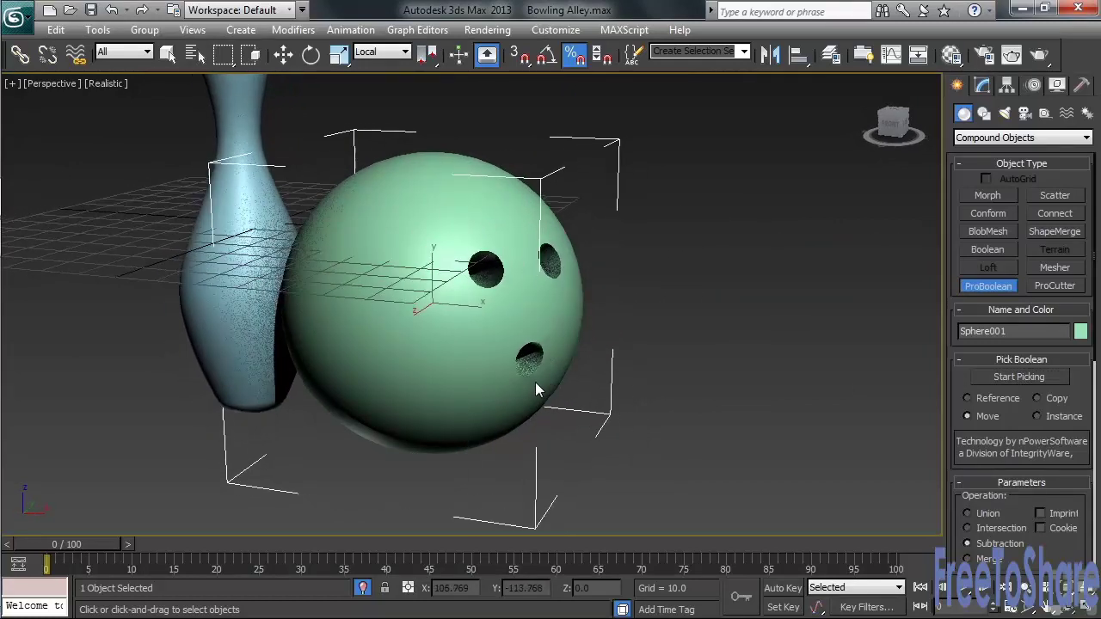
pyautogui.keyDown('alt'); pyautogui.moveTo(589, 409); pyautogui.dragTo(713, 476, button='middle'); pyautogui.keyUp('alt')
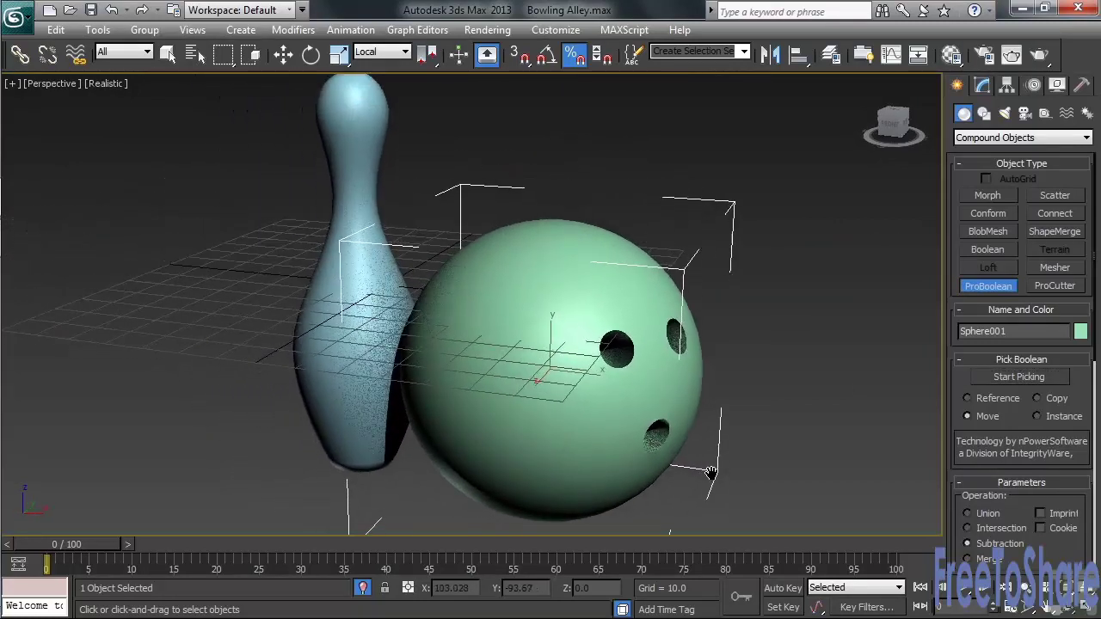
# Step: Deselect the bowling ball and save the Bowling Alley scene with the holed ball and pin
pyautogui.moveTo(827, 455); pyautogui.dragTo(859, 464, button='middle')
pyautogui.click(859, 464)
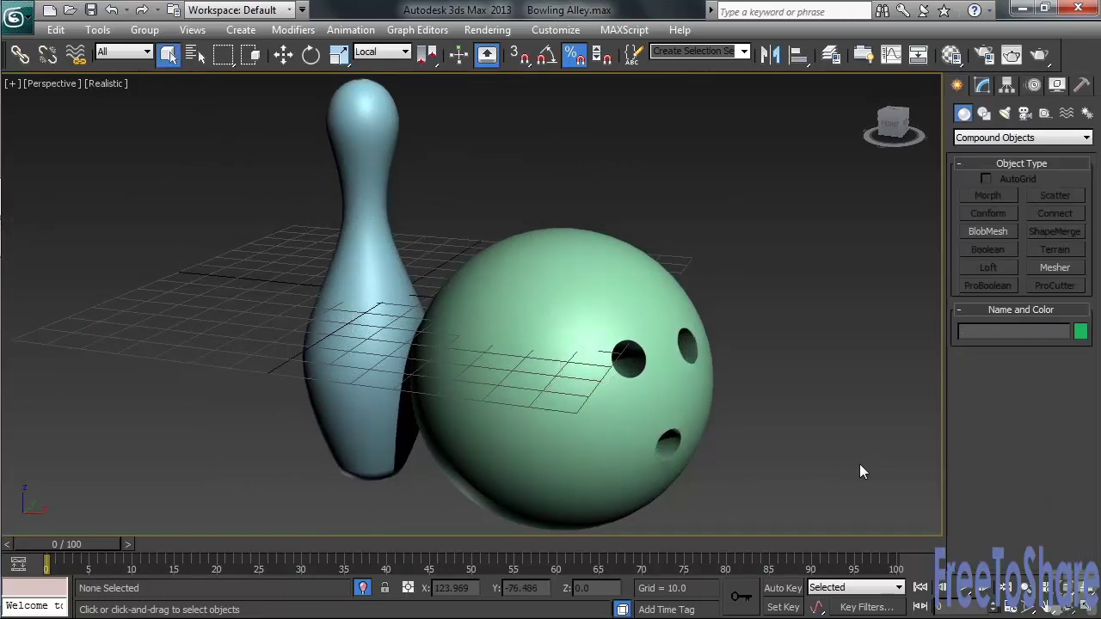
pyautogui.click(91, 11)
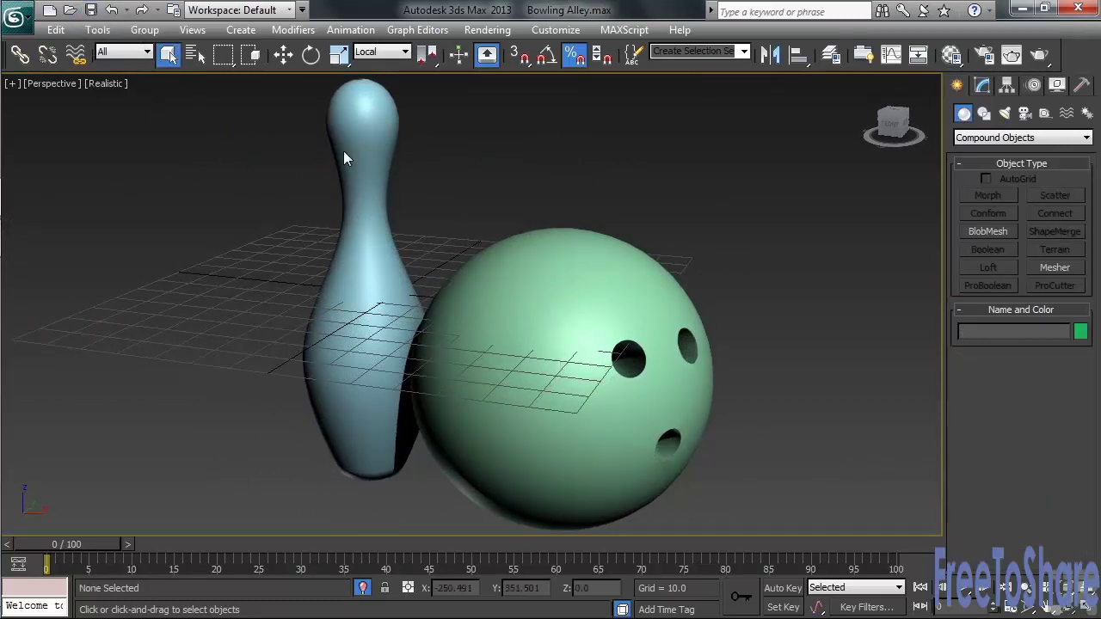